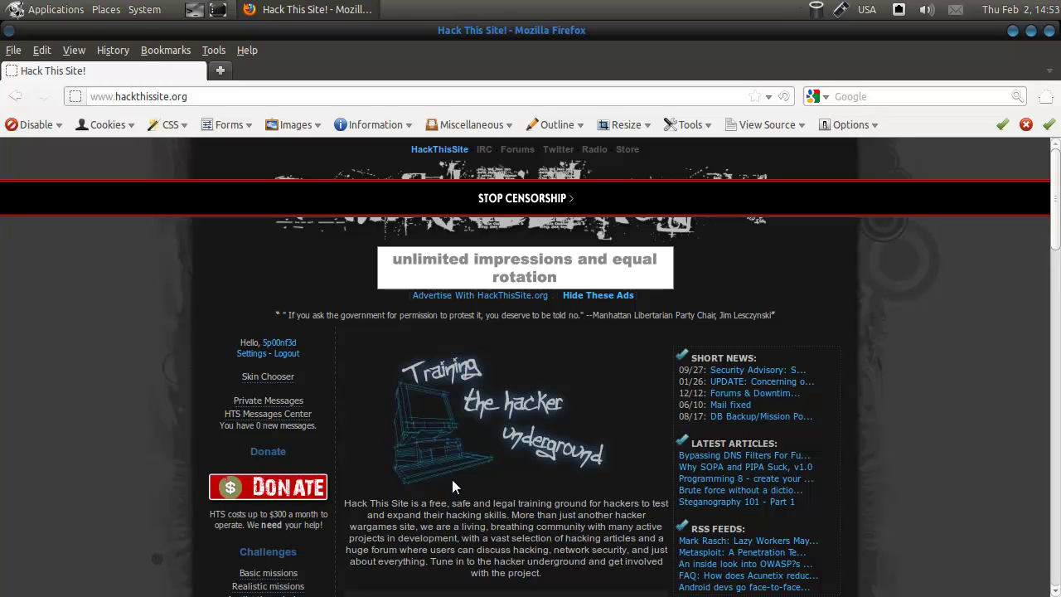
Open the Realistic missions list and start the Uncle Arnold's Local Band Review challenge
scroll(452, 479, "down", 2)
scroll(452, 479, "down", 1)
left_click(268, 444)
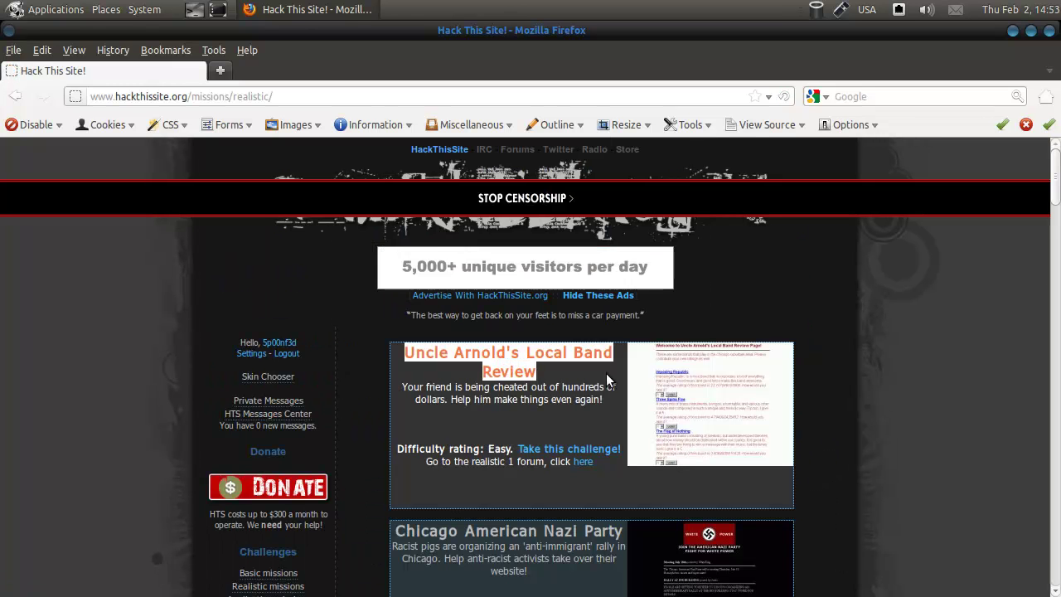
left_click(541, 447)
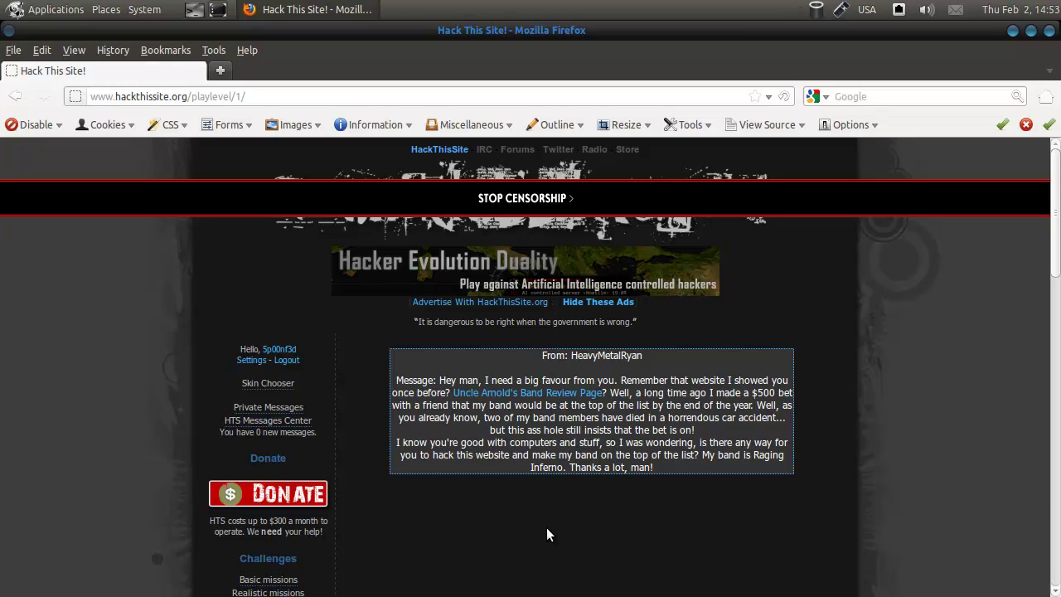
Open Uncle Arnold's Band Review Page in a new tab and switch to it
middle_click(509, 393)
left_click(282, 70)
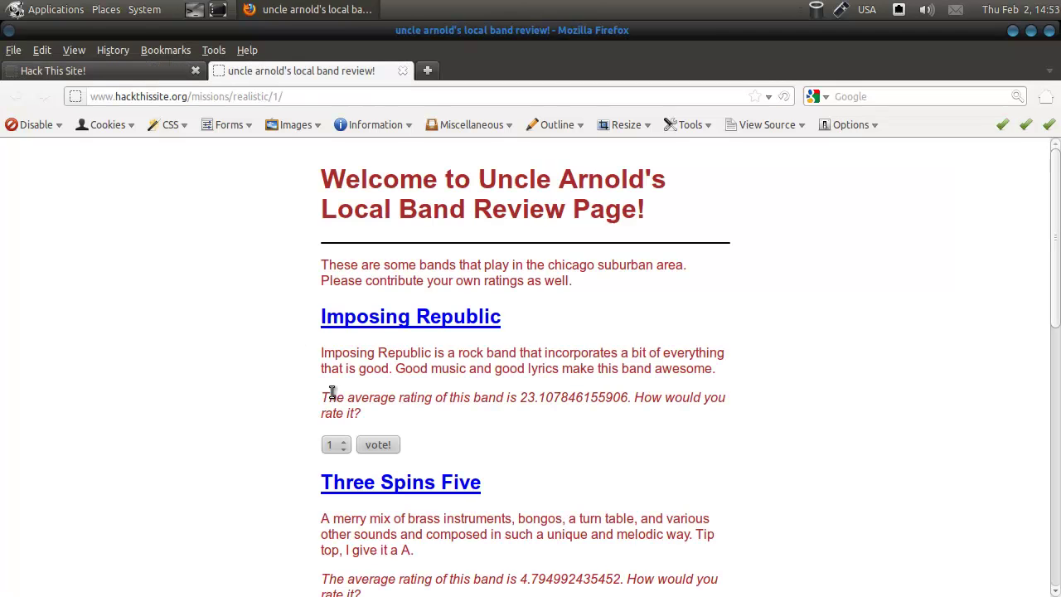
left_click_drag(292, 197, 714, 412)
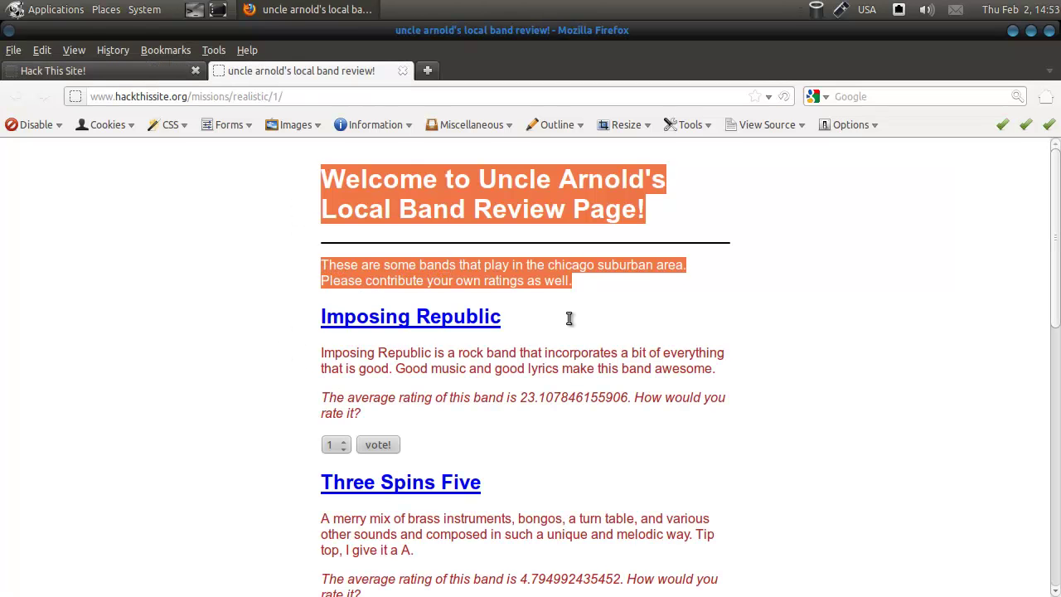
left_click(712, 419)
Scroll through the band ratings down to Raging Inferno's 2.31 average
scroll(523, 381, "down", 3)
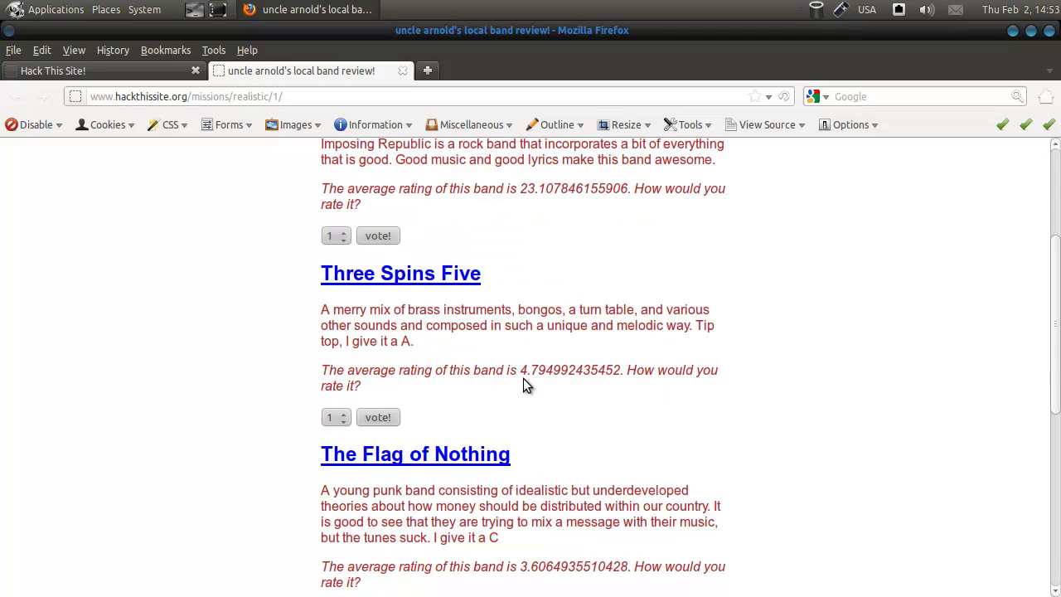
scroll(523, 381, "down", 8)
scroll(523, 382, "up", 6)
scroll(523, 378, "up", 6)
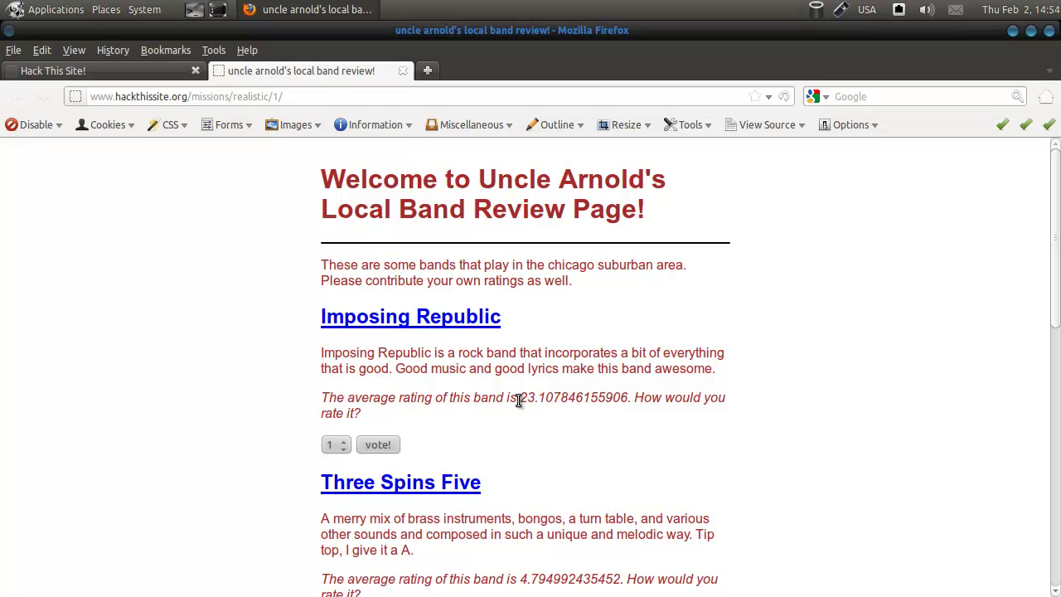
mouse_move(517, 397)
left_mouse_down()
mouse_move(580, 398)
mouse_move(547, 410)
mouse_move(557, 400)
left_mouse_up()
left_click(546, 407)
left_click(547, 410)
left_click(547, 405)
scroll(547, 405, "down", 6)
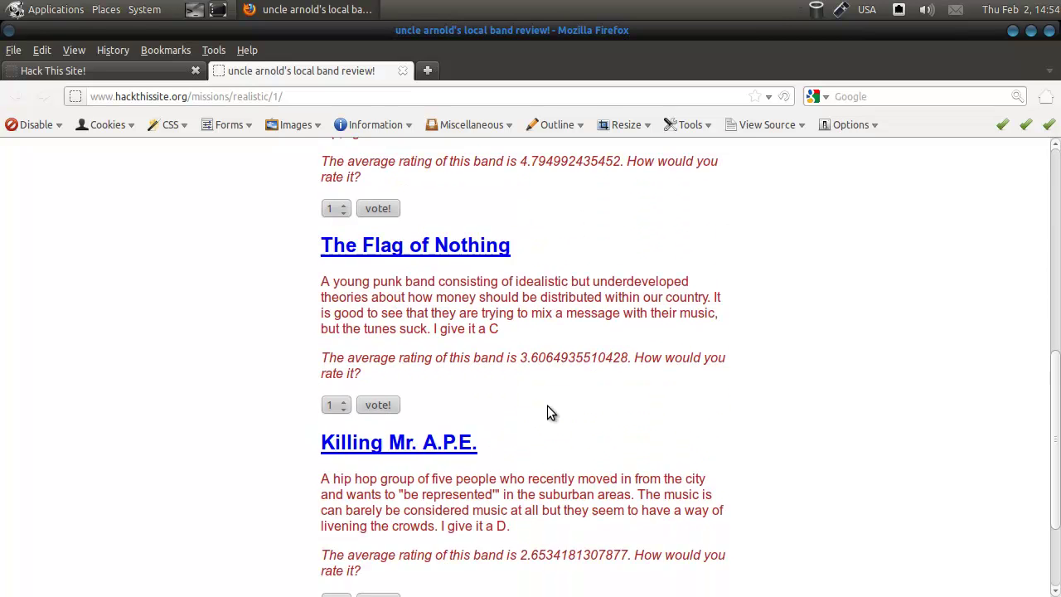
scroll(547, 405, "down", 4)
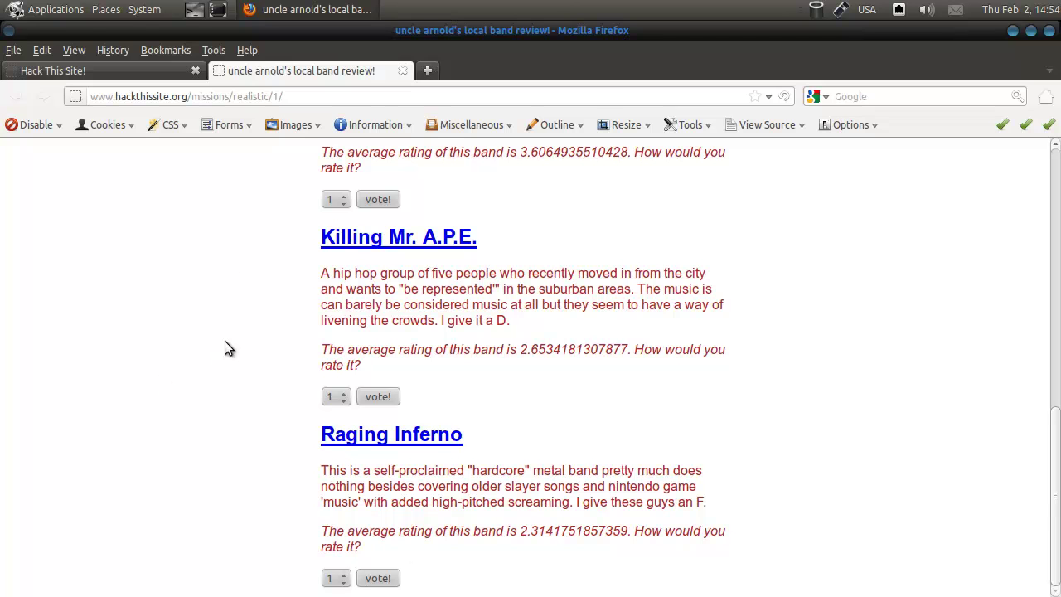
Launch Tamper Data, dismissing the plug-ins dialog, and dock its window on the right
left_click(213, 50)
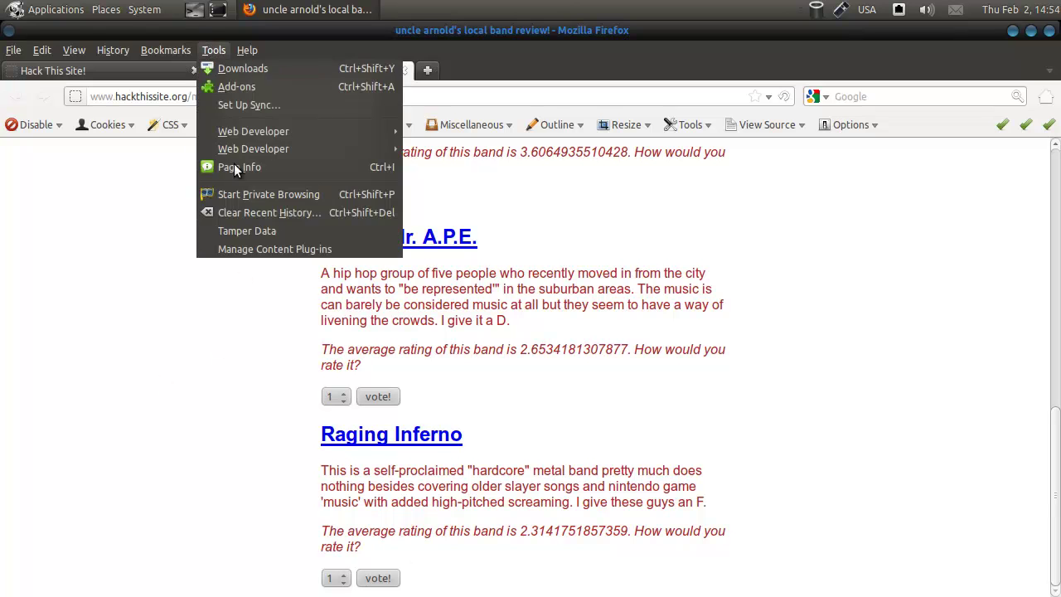
left_click(244, 248)
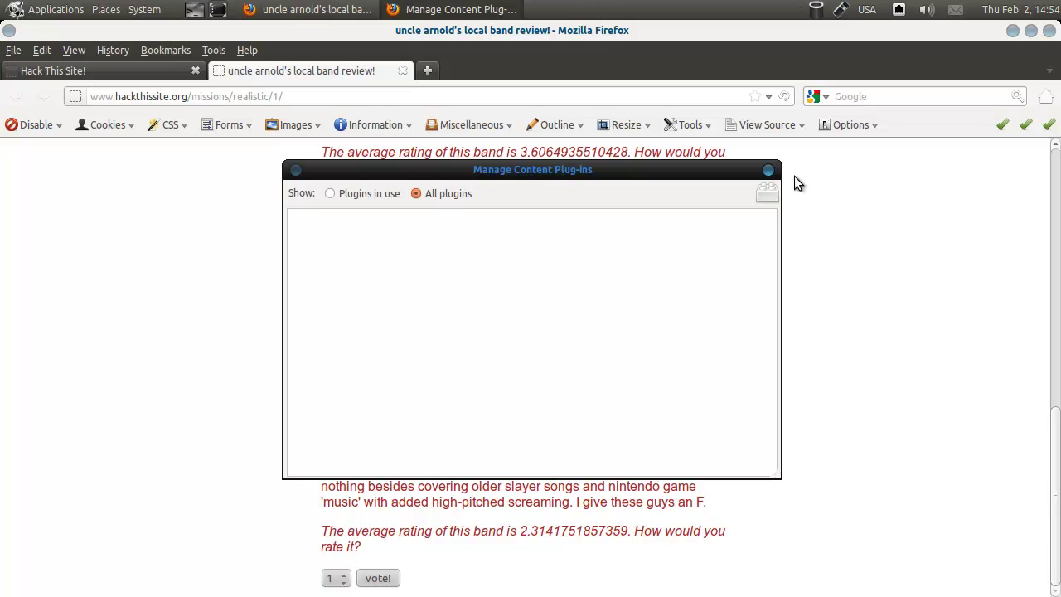
left_click(768, 170)
left_click(213, 50)
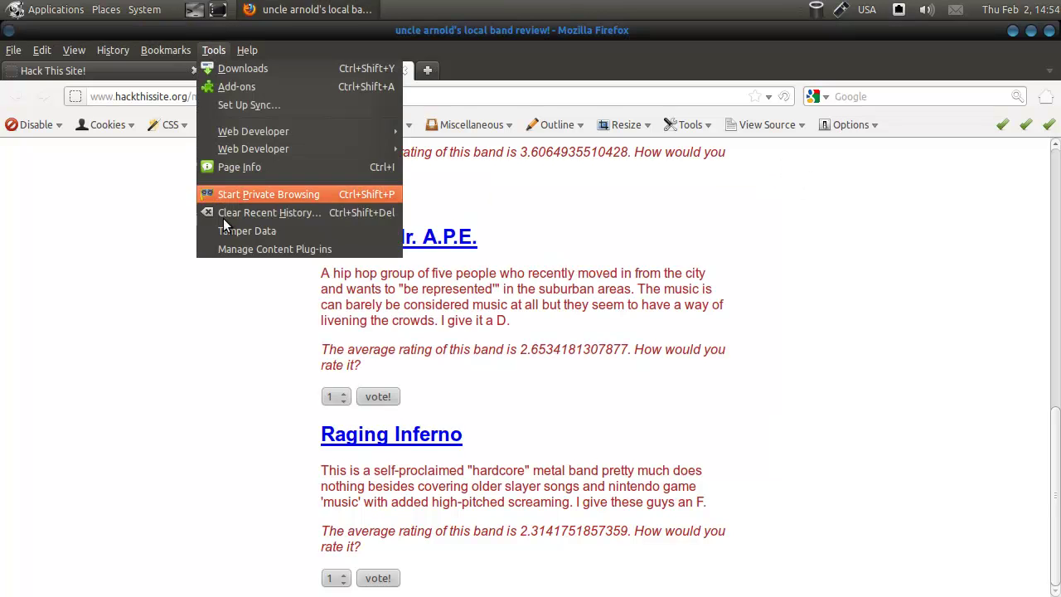
left_click(231, 227)
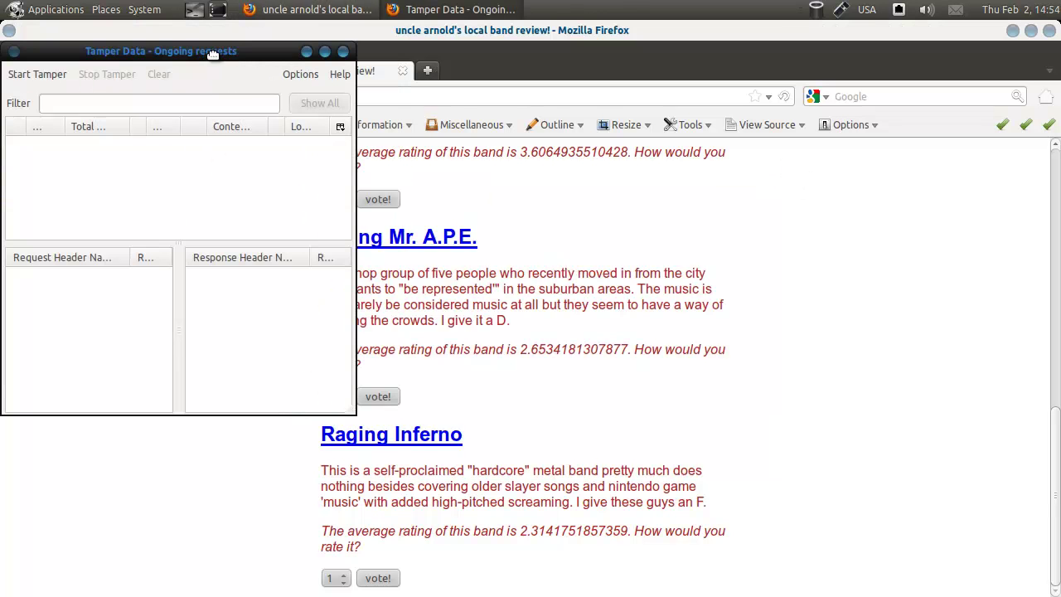
left_click_drag(213, 52, 819, 157)
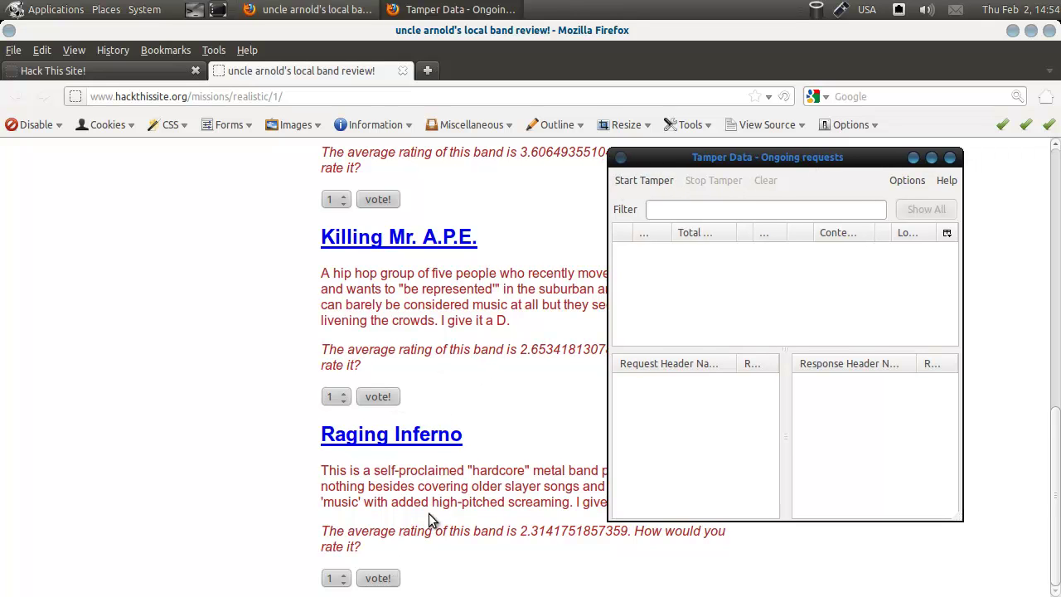
View the page source and check the first vote form's option values up to 5
right_click(331, 527)
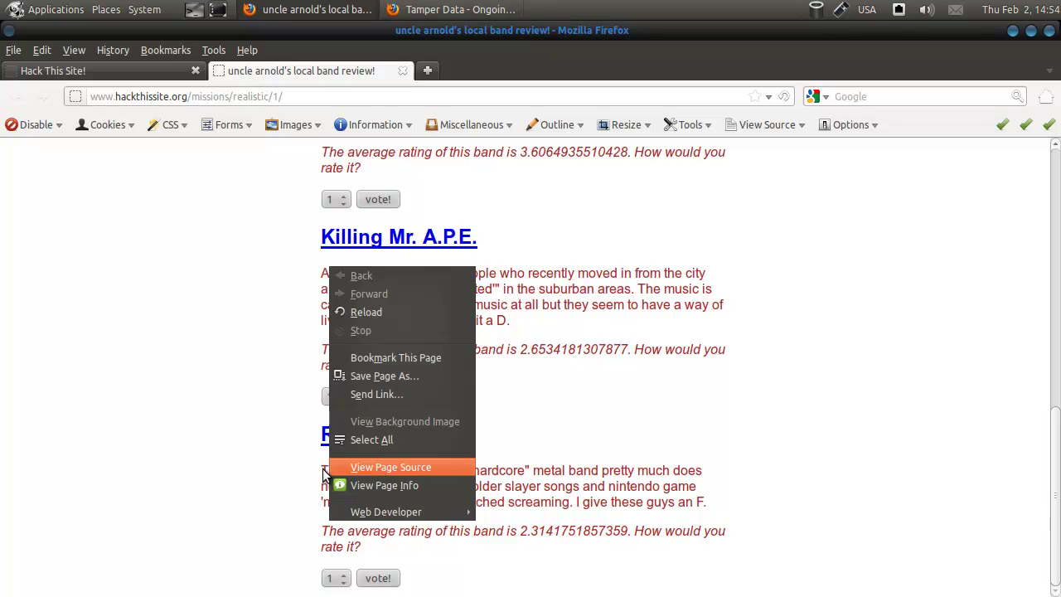
left_click(380, 468)
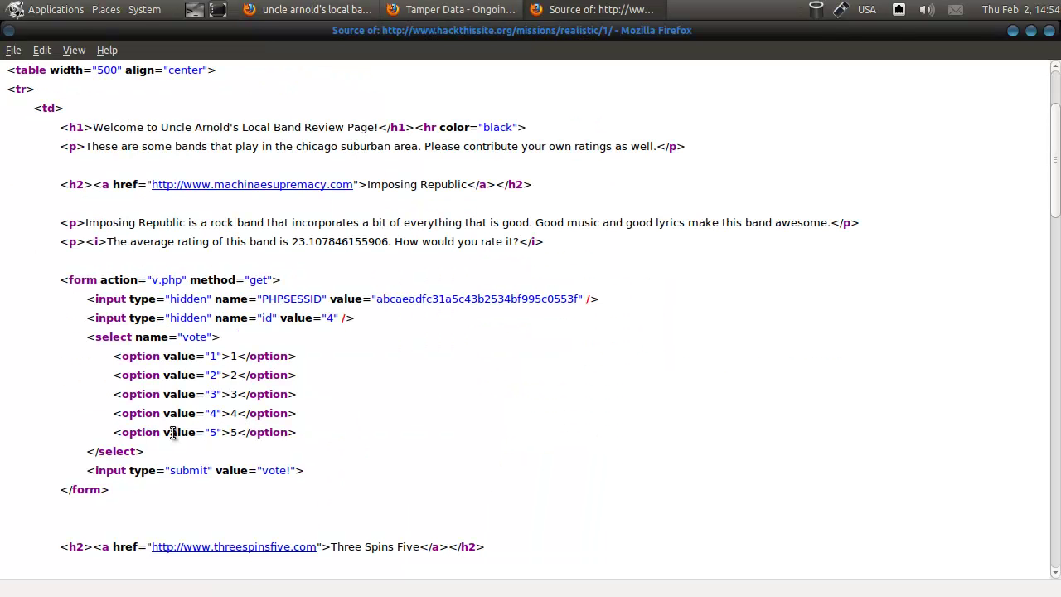
mouse_move(170, 432)
left_mouse_down()
mouse_move(222, 432)
mouse_move(211, 431)
left_mouse_up()
left_click(225, 432)
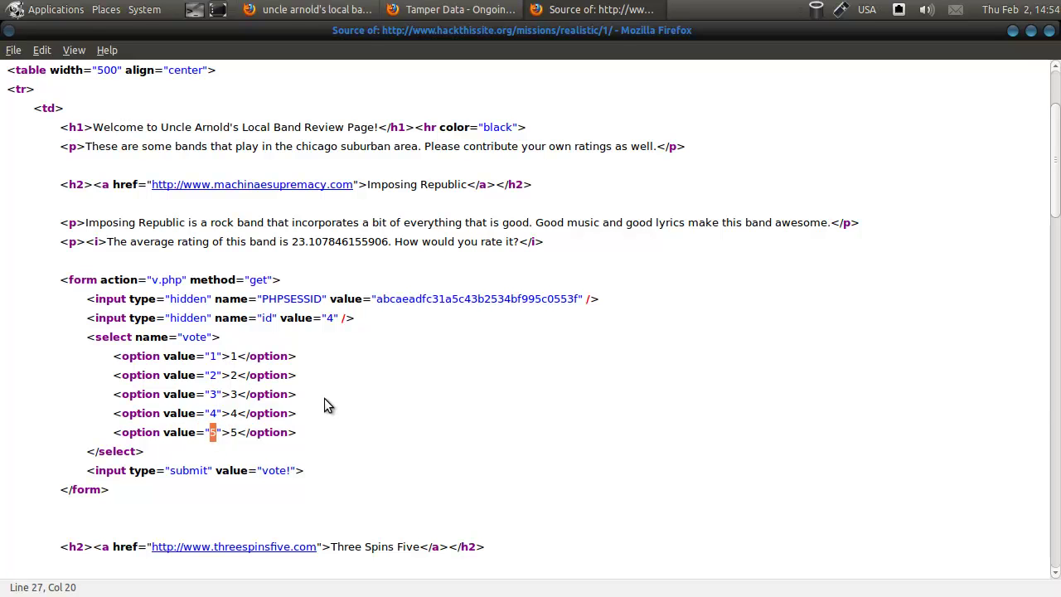
scroll(342, 406, "down", 5)
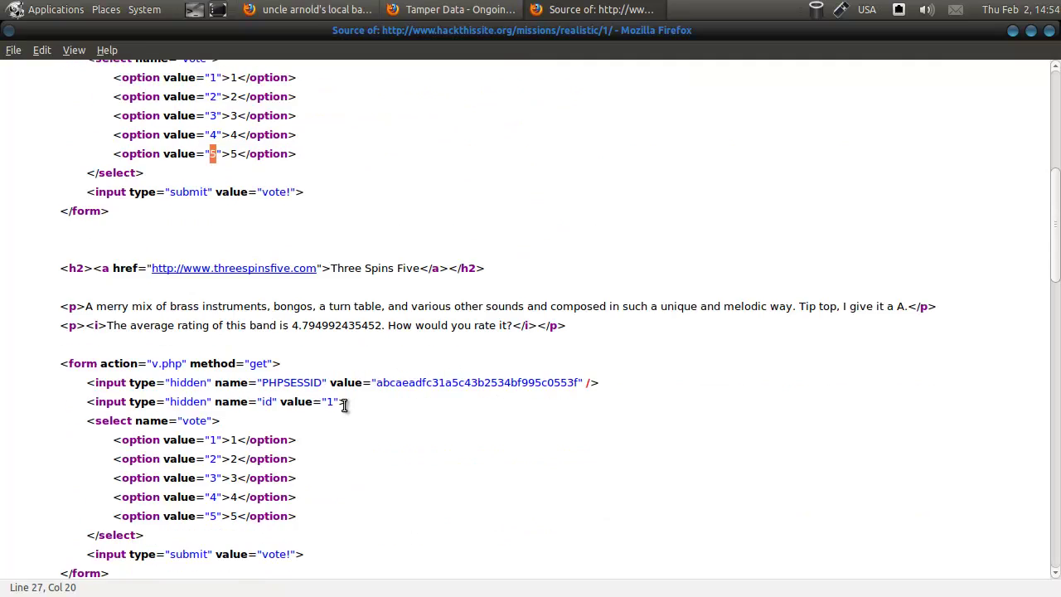
scroll(343, 431, "down", 4)
scroll(341, 393, "down", 4)
left_click_drag(304, 346, 332, 348)
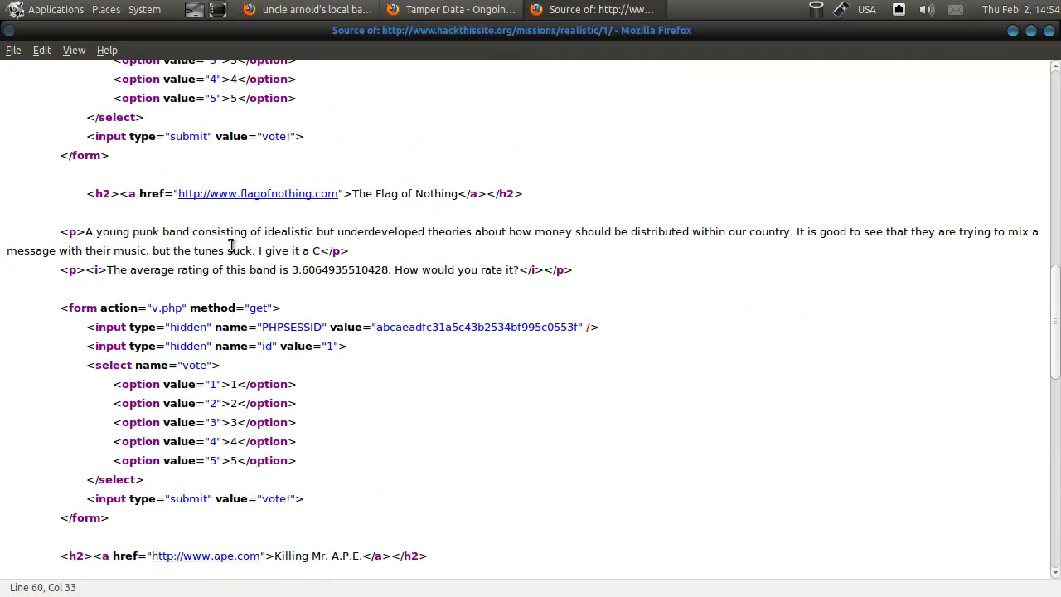
Scroll through the remaining vote forms to Raging Inferno's GET form to v.php with id 3
scroll(331, 448, "down", 3)
scroll(352, 402, "down", 5)
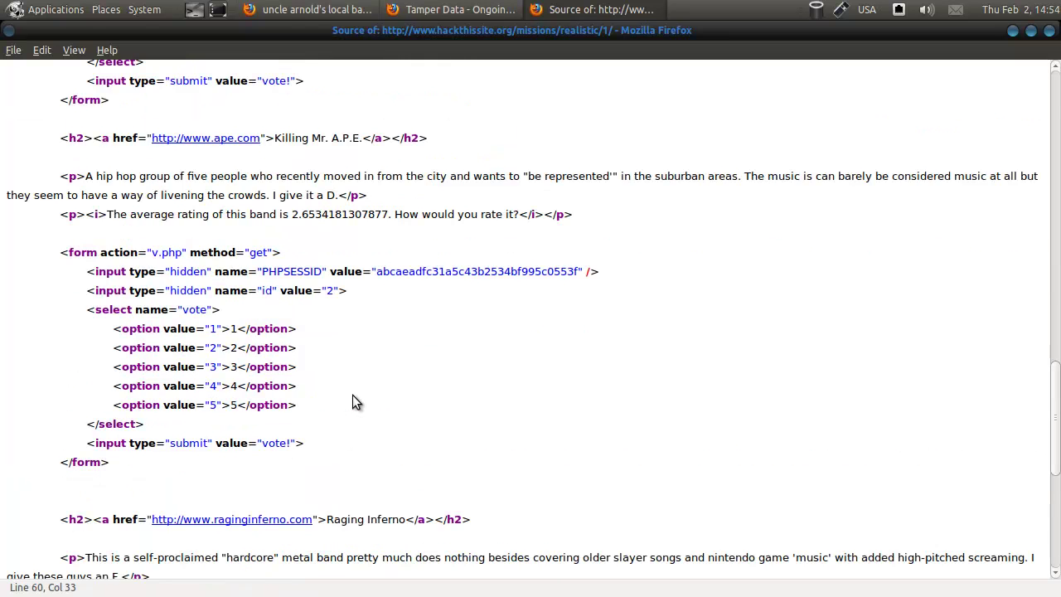
scroll(351, 393, "up", 3)
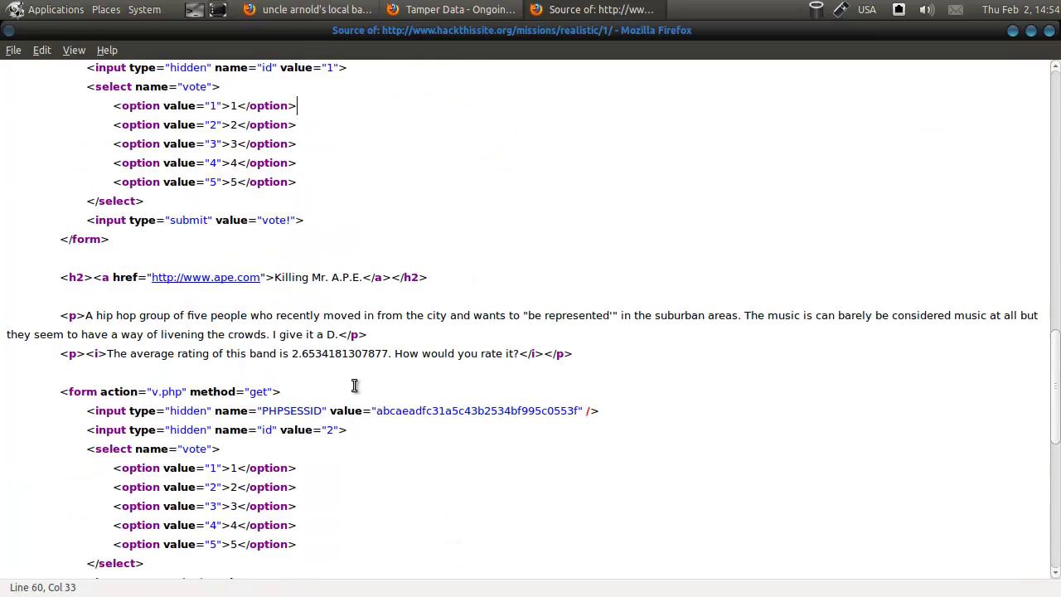
scroll(353, 389, "up", 9)
scroll(289, 401, "up", 2)
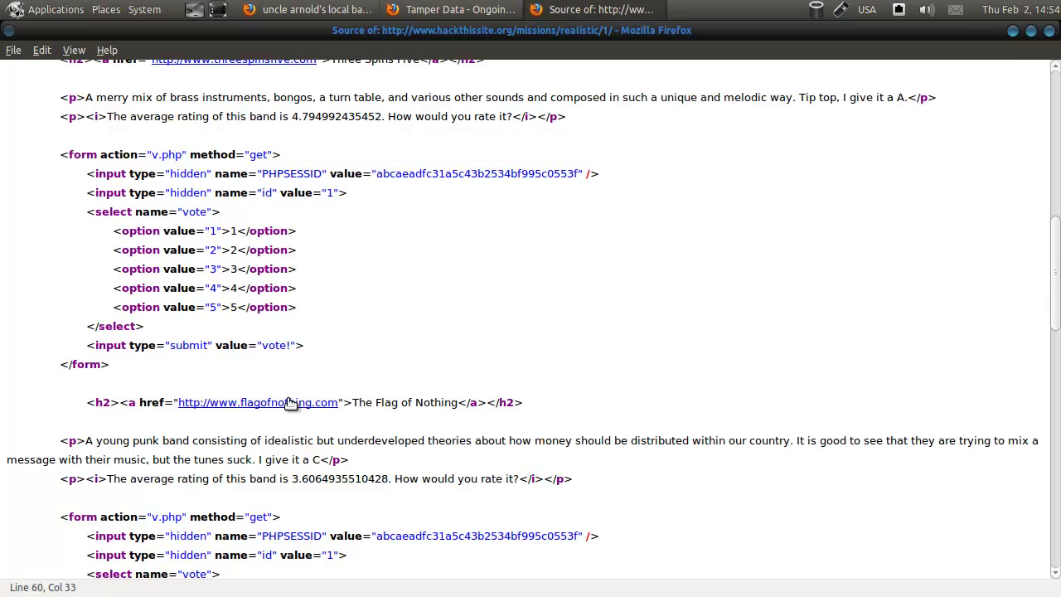
scroll(288, 402, "up", 1)
scroll(287, 398, "down", 3)
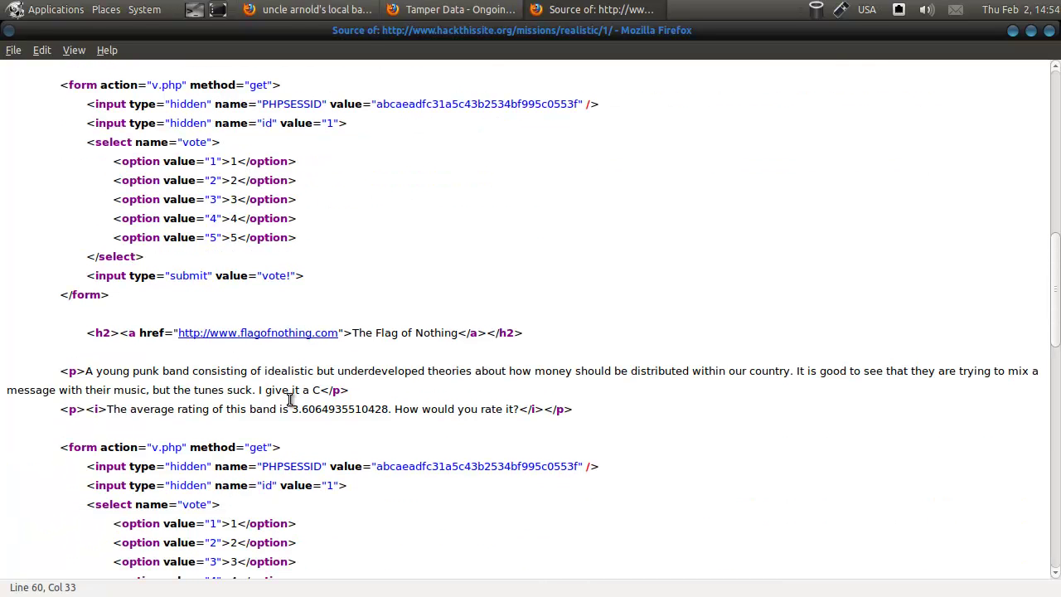
scroll(290, 399, "down", 2)
scroll(289, 399, "down", 3)
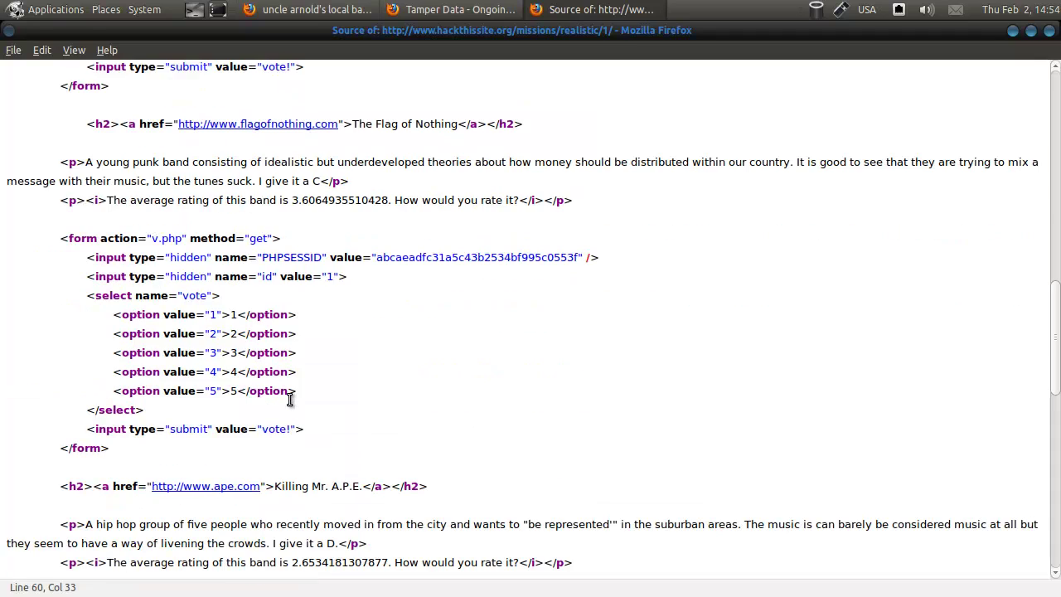
scroll(290, 397, "up", 3)
scroll(298, 391, "up", 3)
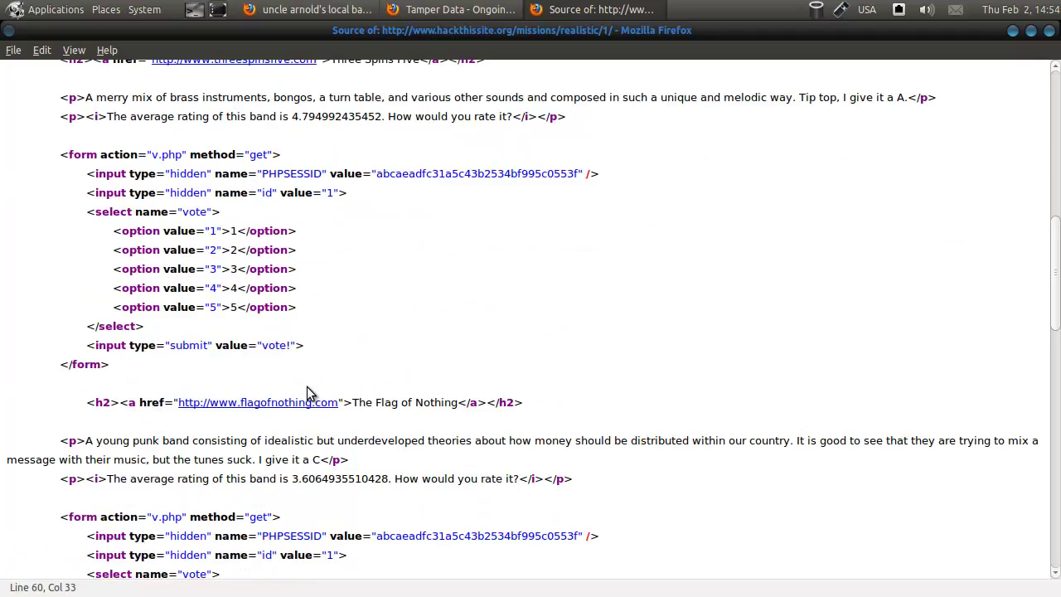
scroll(307, 386, "up", 2)
scroll(306, 386, "down", 4)
scroll(315, 383, "down", 9)
scroll(323, 381, "down", 5)
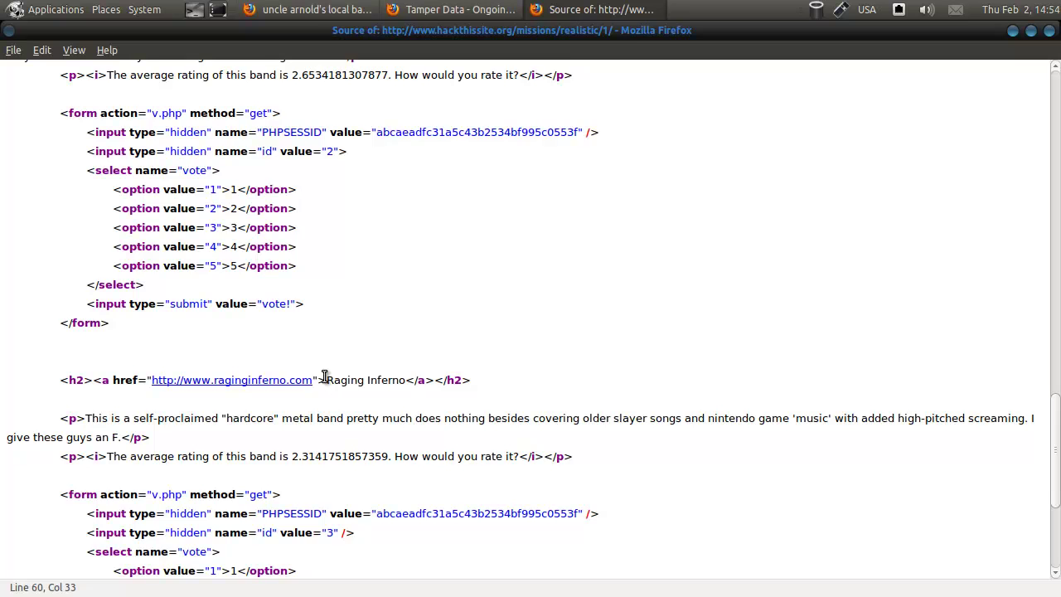
scroll(323, 381, "down", 5)
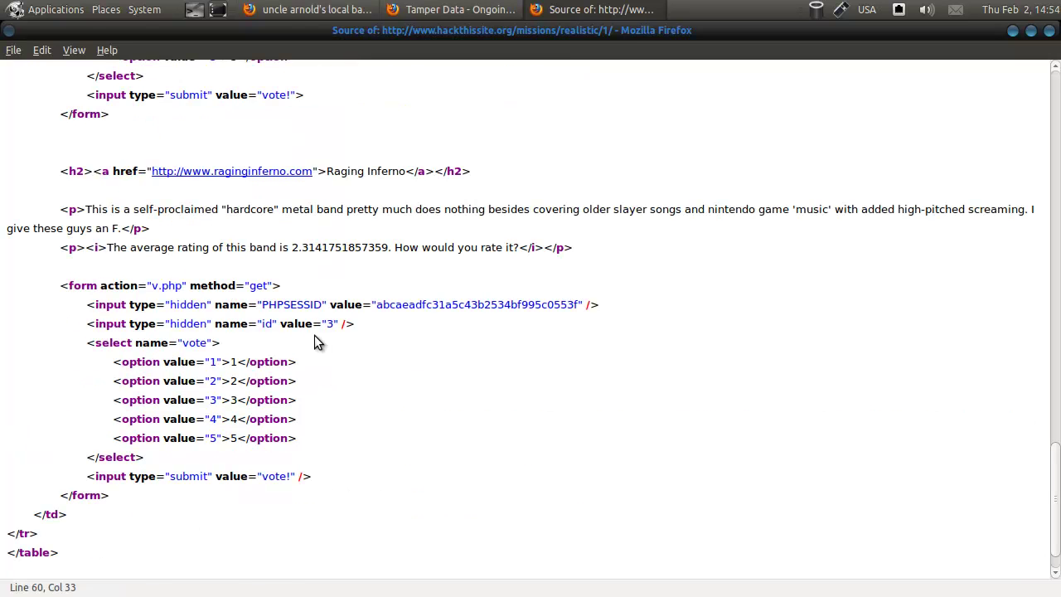
scroll(317, 340, "down", 1)
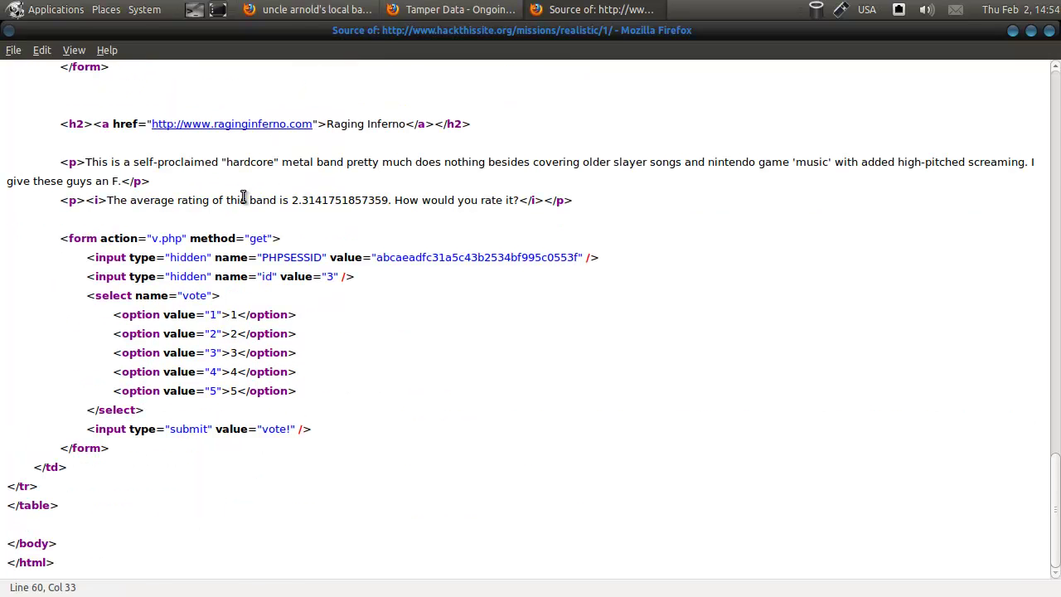
left_click_drag(191, 162, 338, 161)
Close the page source window and the Tamper Data window
left_click(318, 187)
left_click(1049, 30)
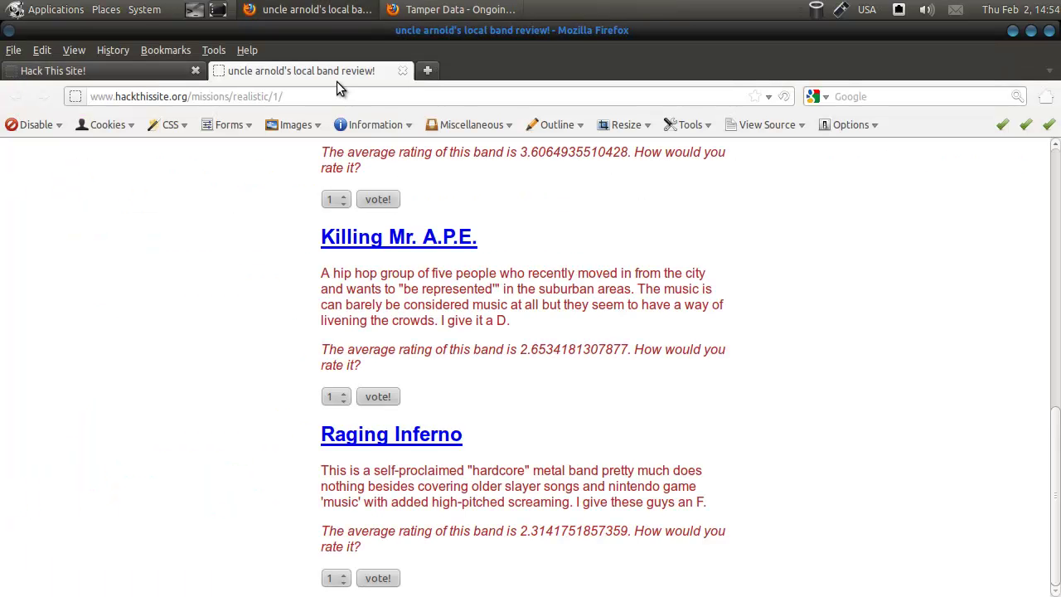
left_click(451, 9)
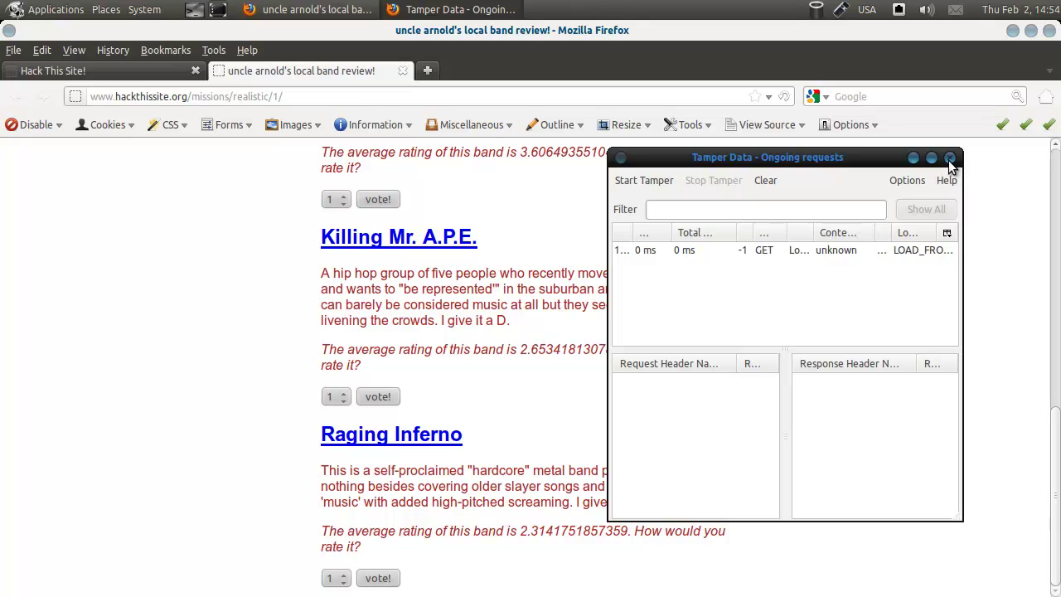
left_click(950, 157)
Enable the Firebug extension in the Add-ons Manager and restart Firefox
left_click(213, 50)
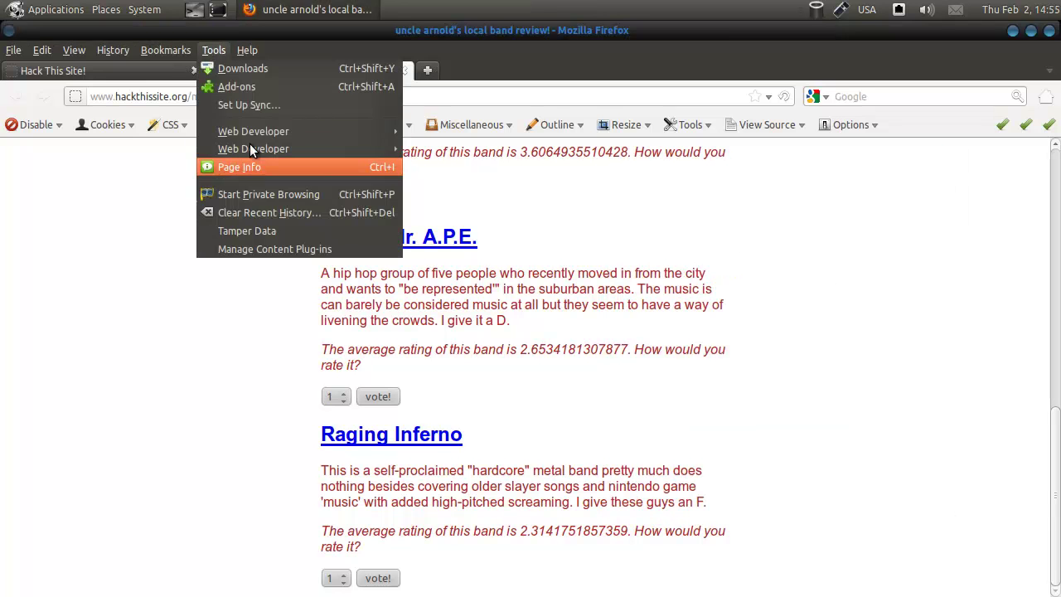
left_click(247, 88)
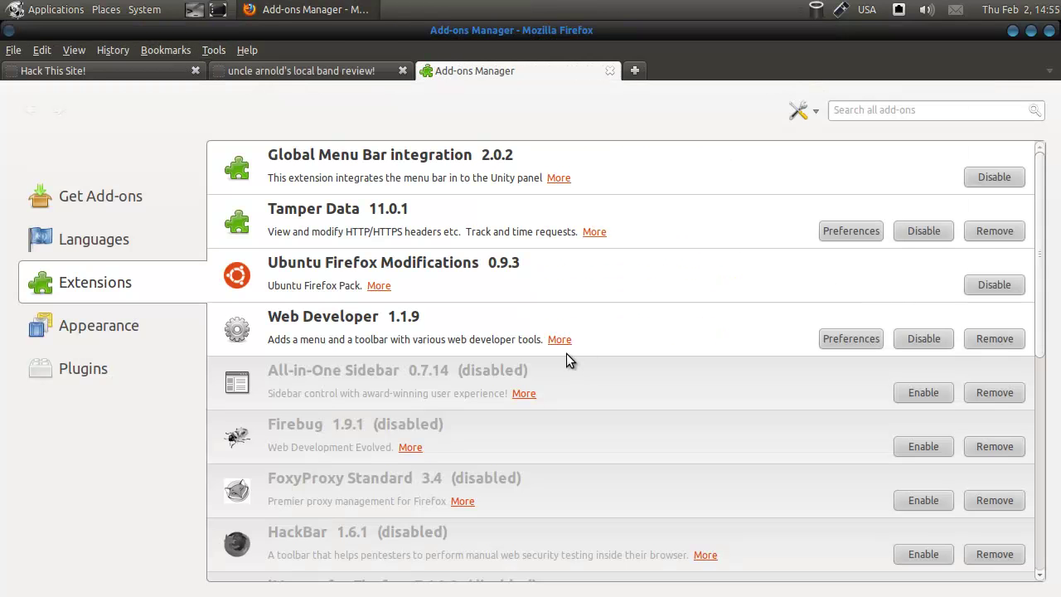
left_click(463, 451)
left_click(912, 445)
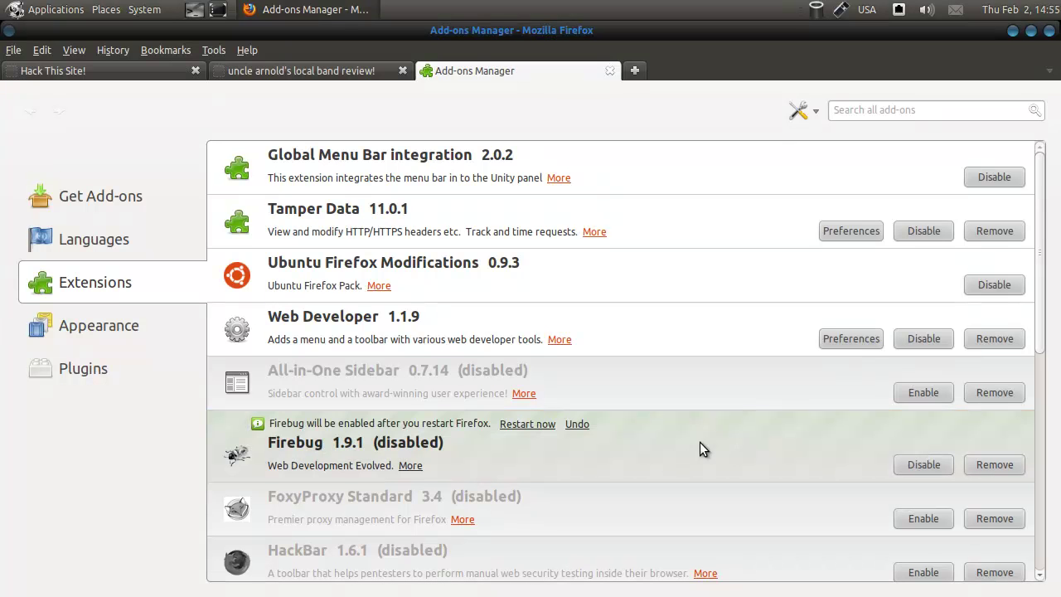
left_click(547, 424)
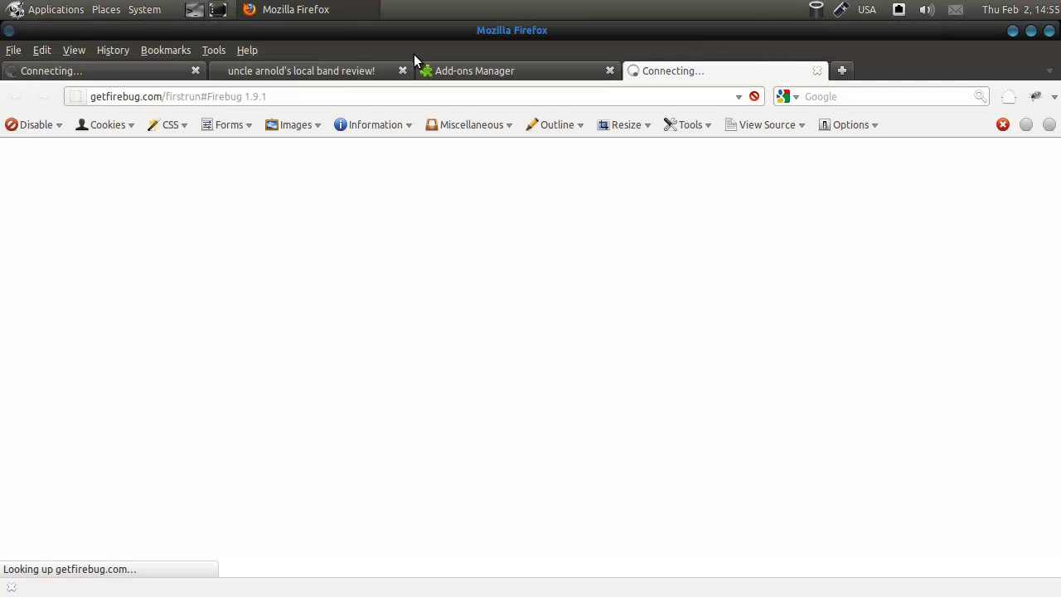
Close the Firebug welcome and Add-ons Manager tabs, then type 'ad' in a new tab
left_click(817, 72)
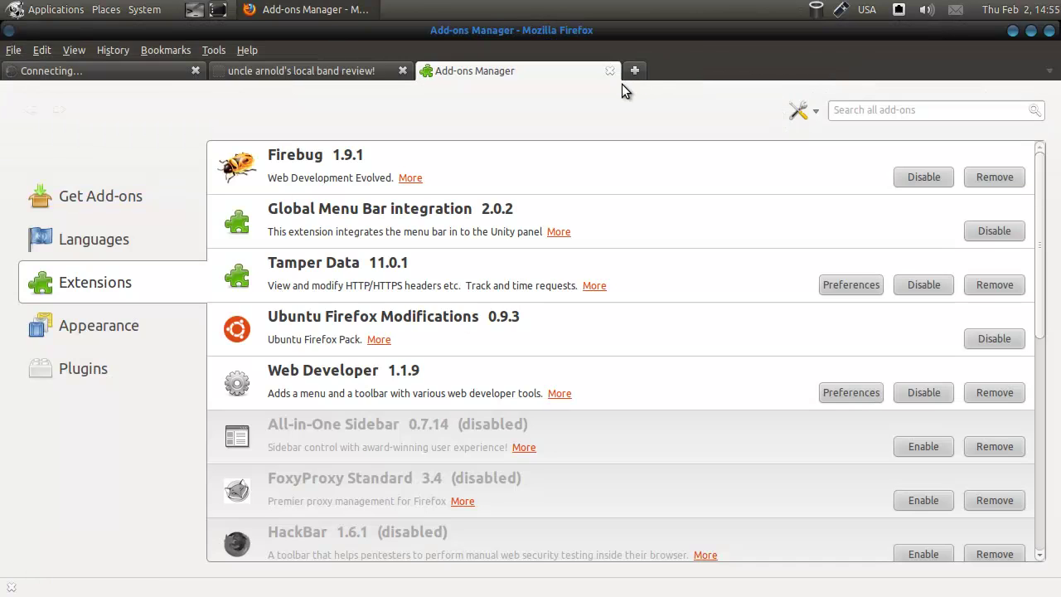
left_click(609, 71)
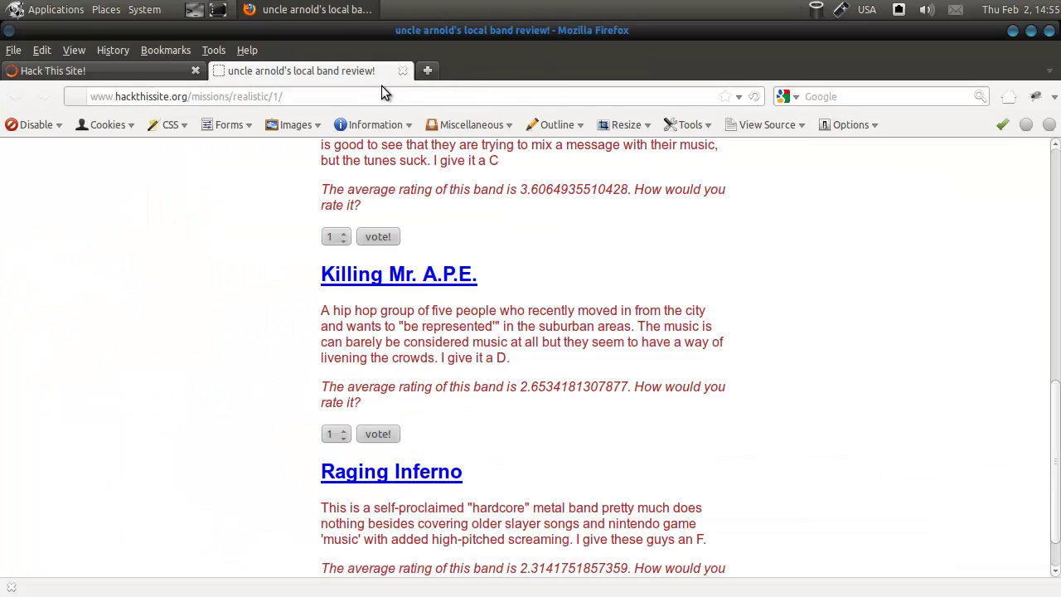
left_click(427, 73)
type("ad")
left_click(391, 136)
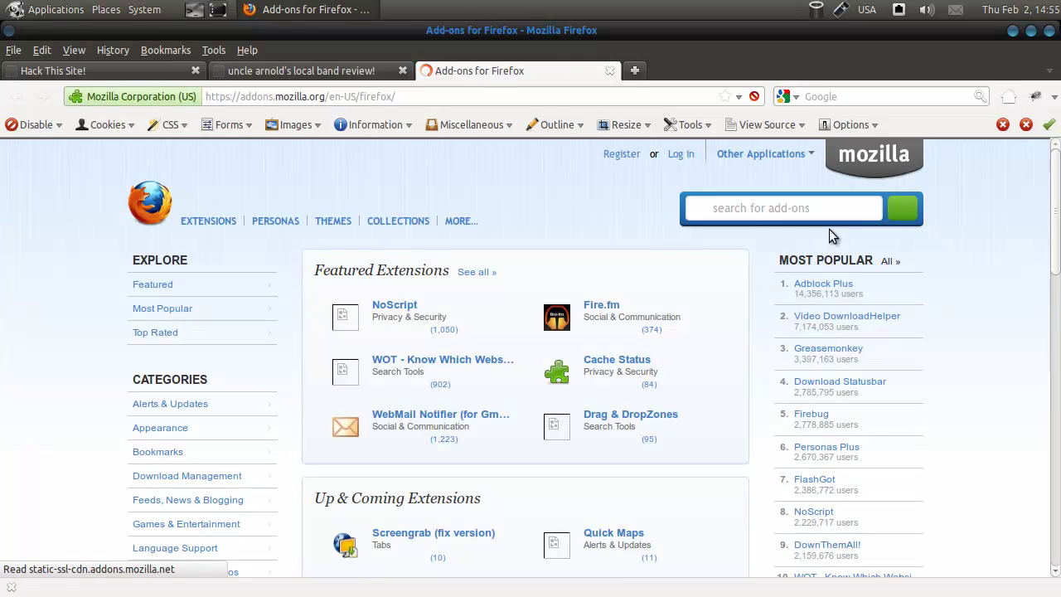
left_click(854, 210)
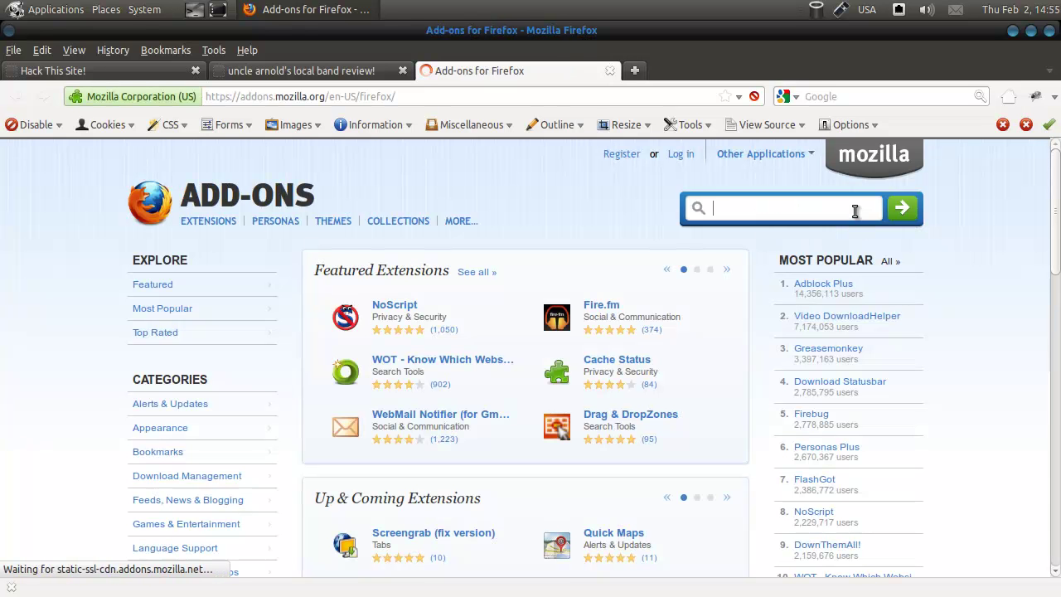
type("fire")
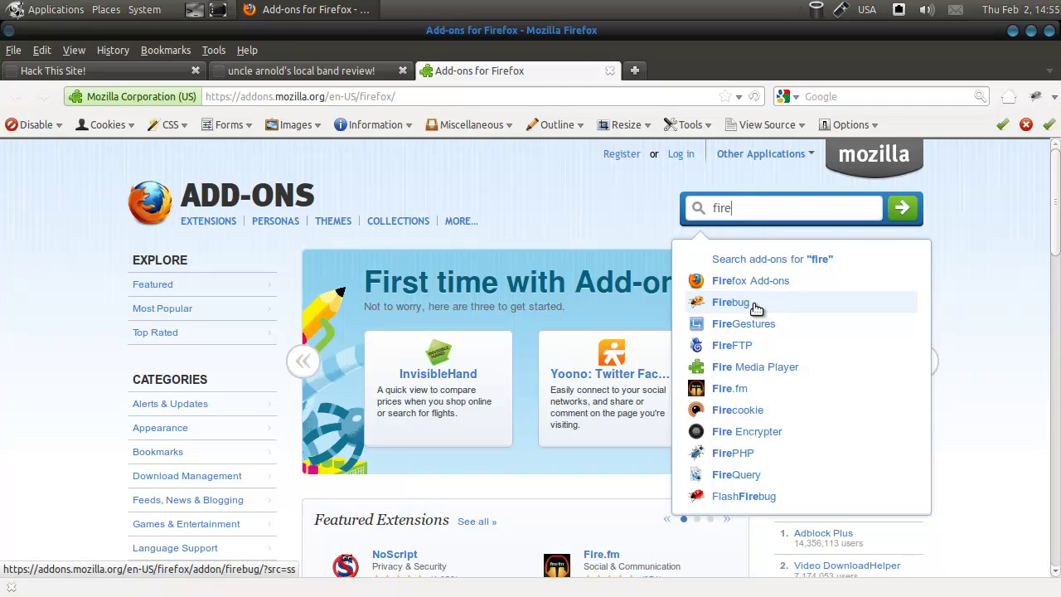
left_click(610, 70)
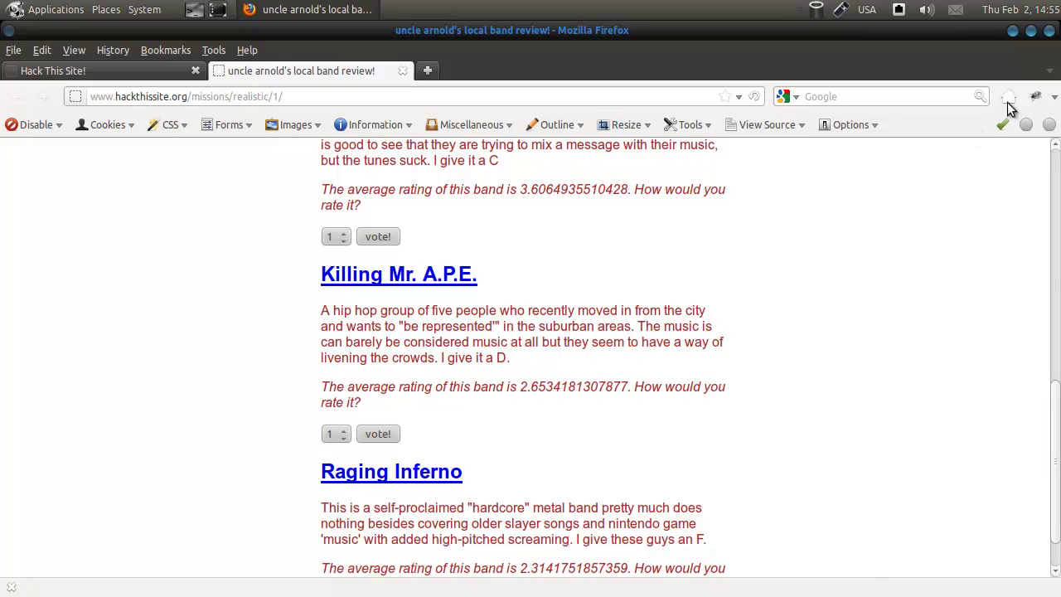
Open Firebug's HTML view and expand body, content table, row and review cell
left_click(1035, 96)
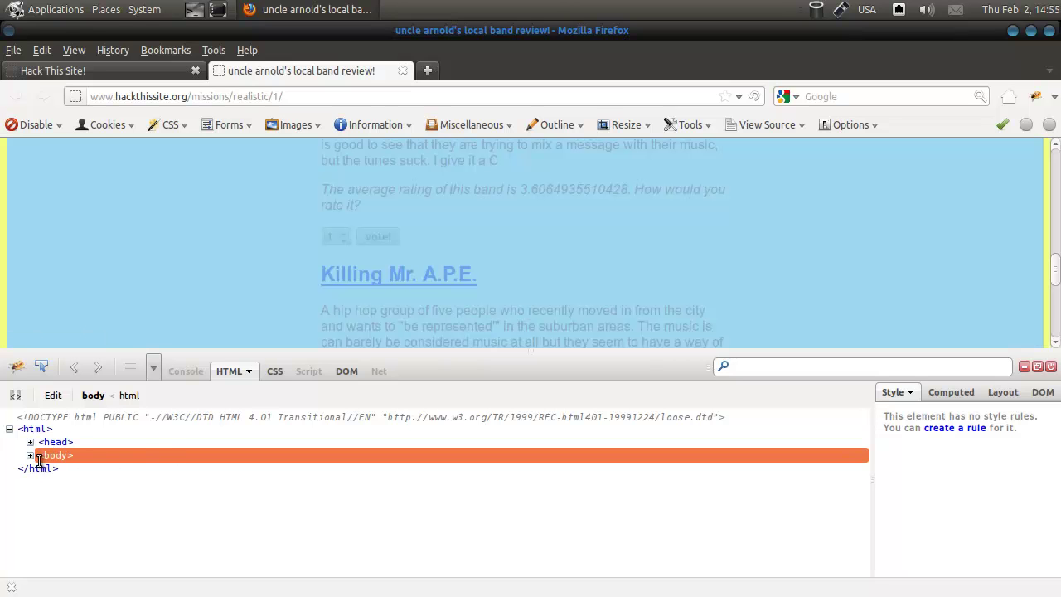
left_click(31, 456)
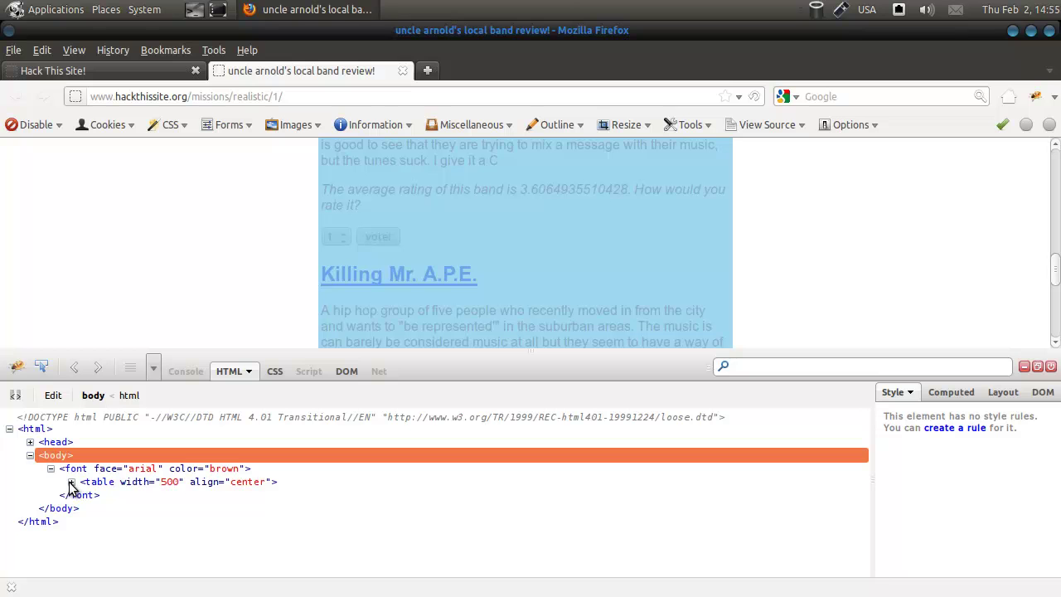
left_click(72, 481)
left_click(113, 508)
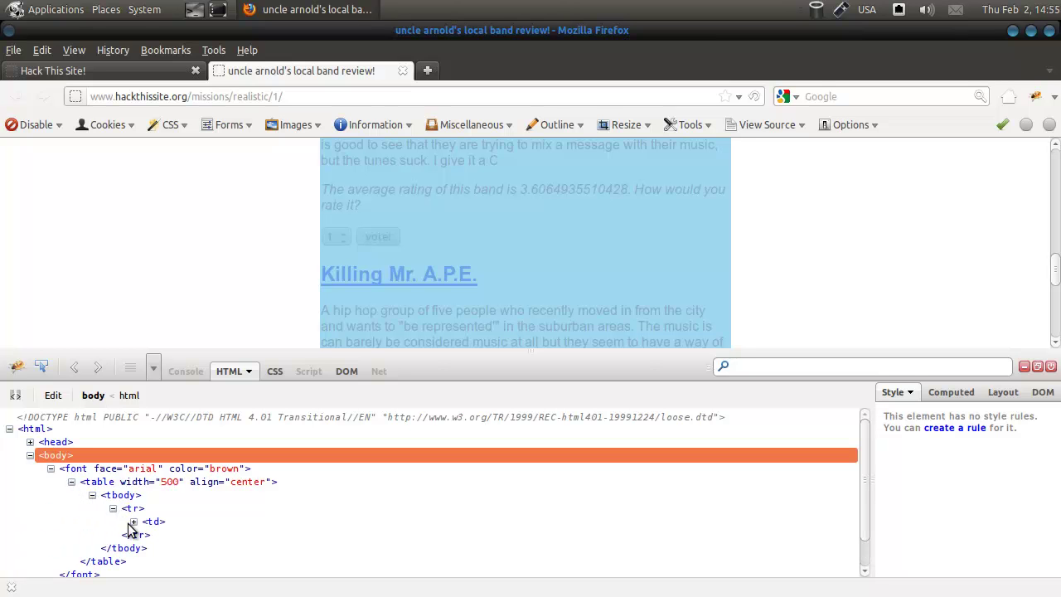
left_click(133, 522)
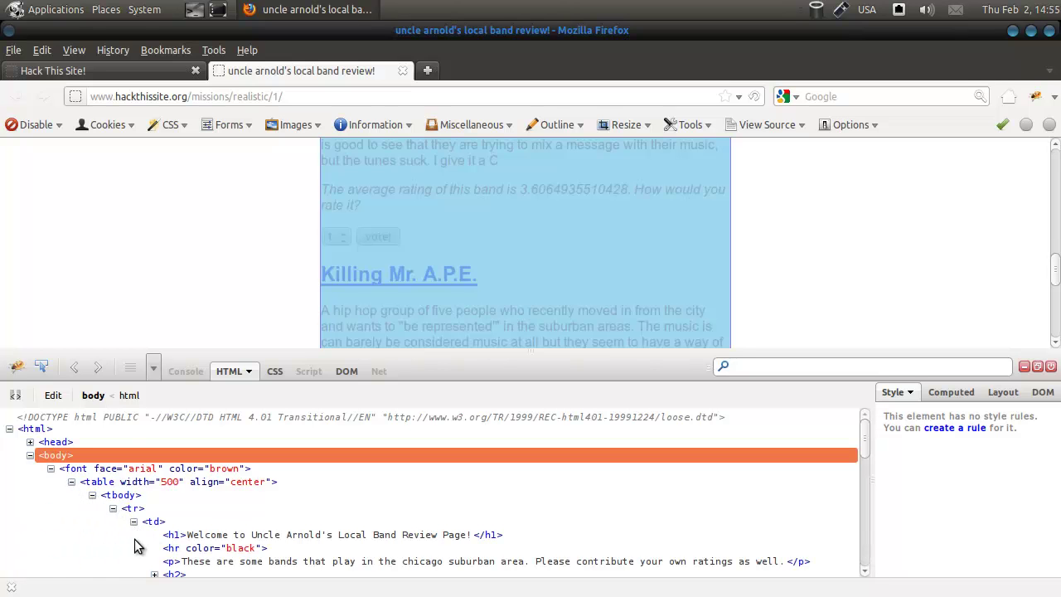
Scroll to the Raging Inferno heading and expand its voting form
scroll(149, 506, "down", 2)
scroll(149, 501, "down", 2)
scroll(154, 498, "down", 2)
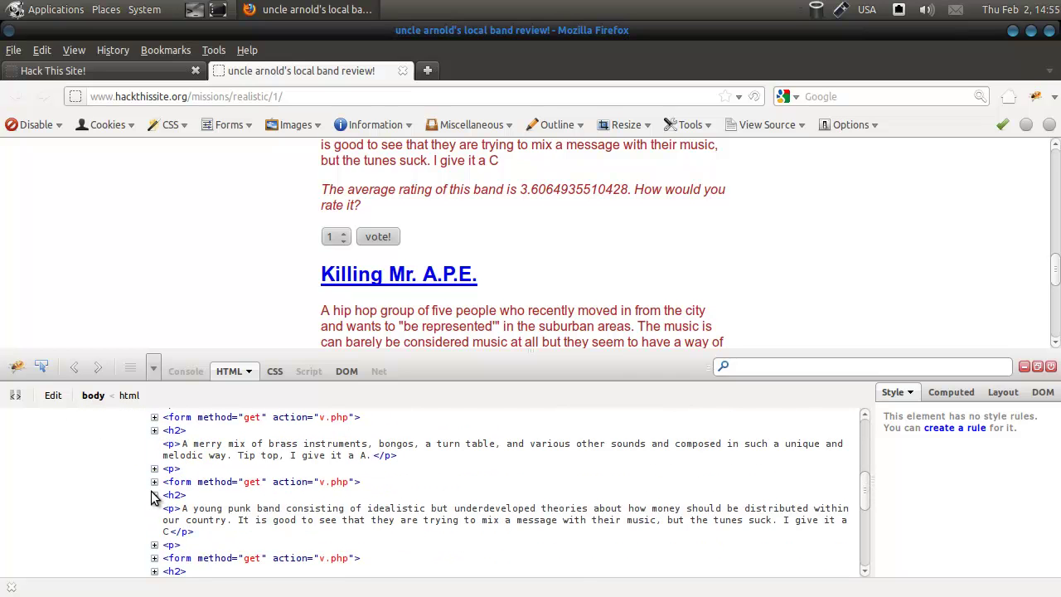
scroll(152, 497, "down", 2)
scroll(153, 489, "down", 3)
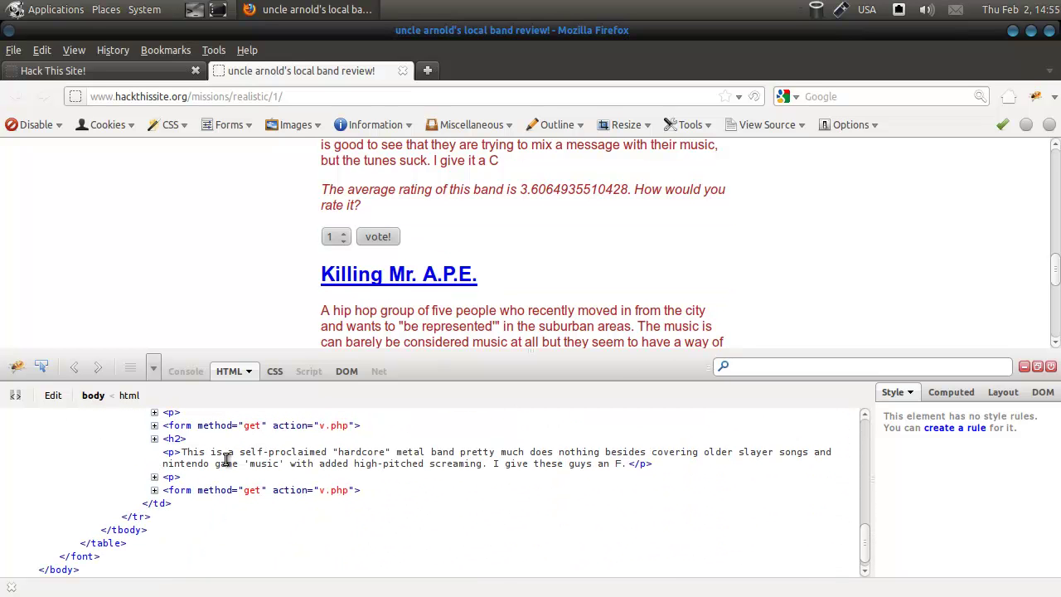
left_click(153, 439)
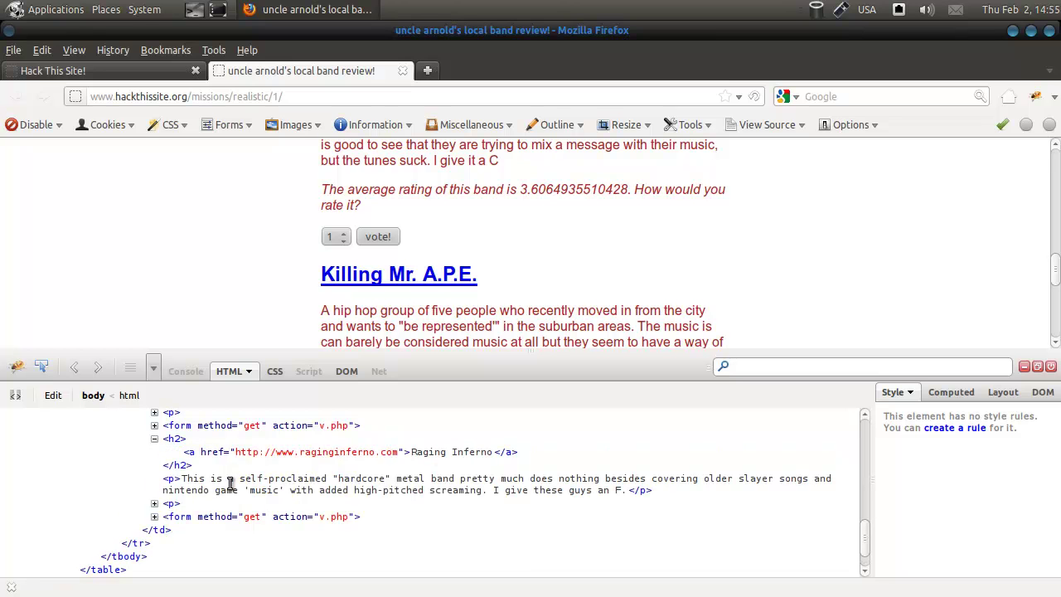
left_click_drag(205, 483, 346, 481)
scroll(346, 482, "down", 1)
left_click(336, 477)
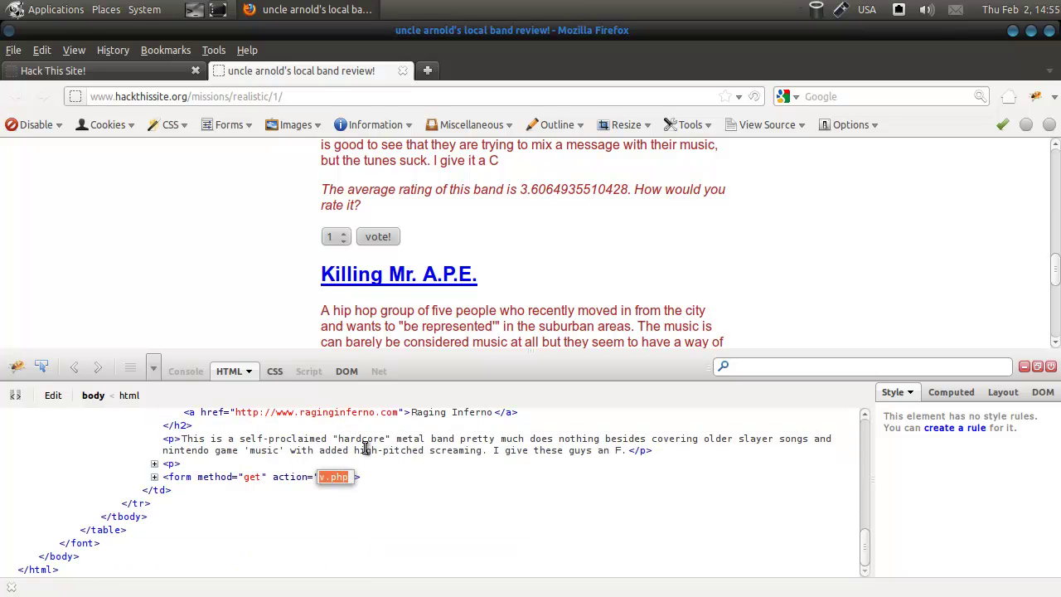
left_click(365, 449)
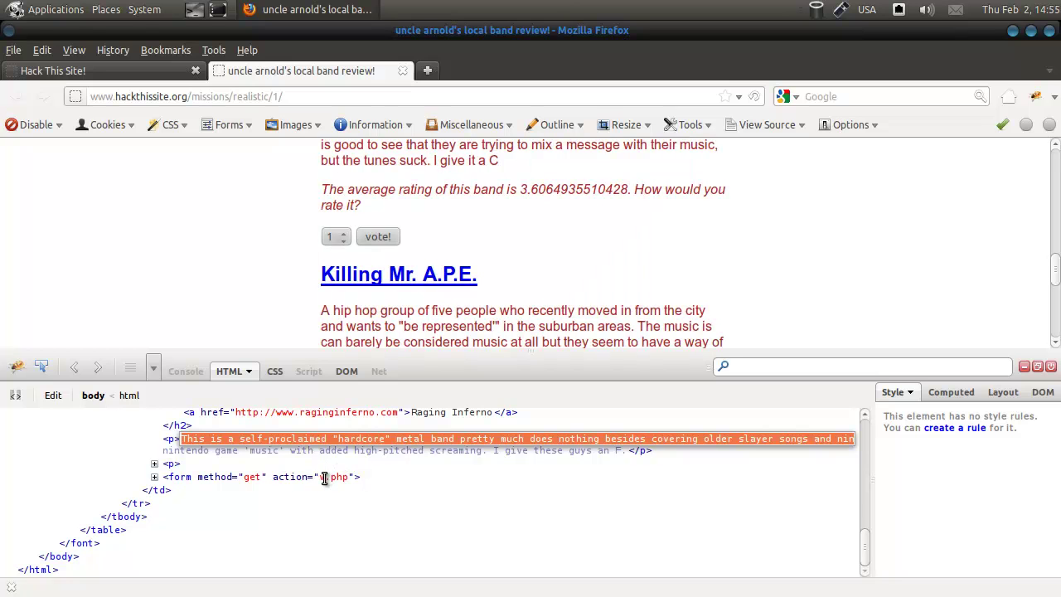
left_click(155, 476)
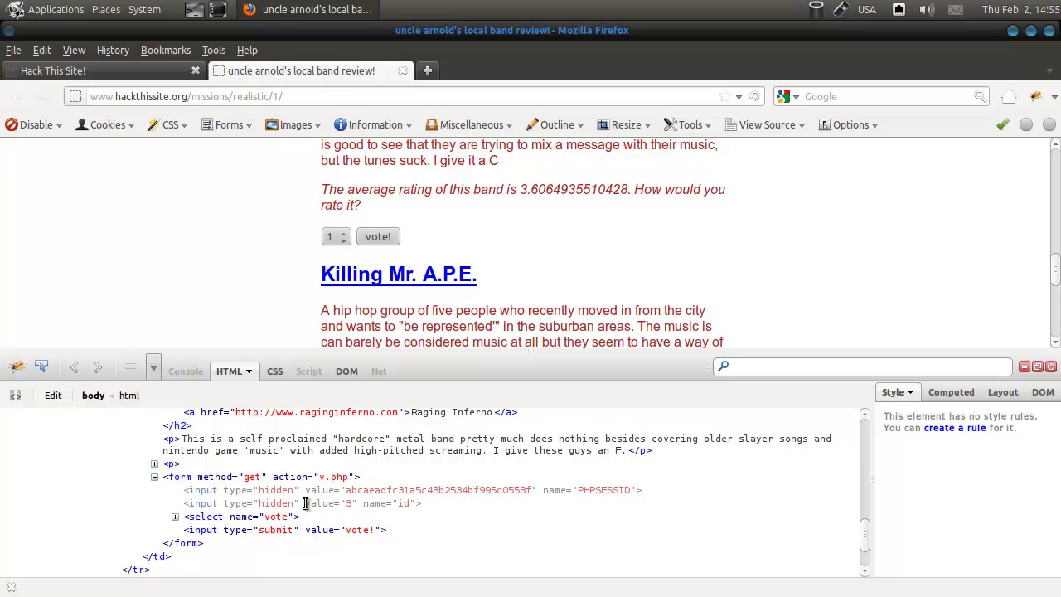
Change the fifth vote option's value from 5 to 1000
left_click(175, 516)
scroll(265, 531, "down", 2)
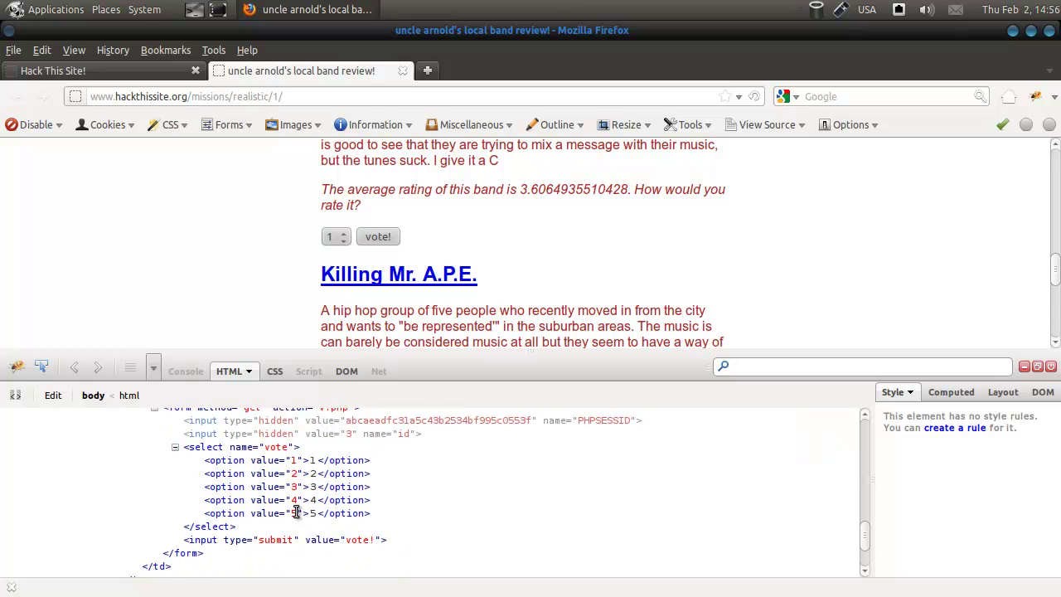
left_click(294, 513)
type("1000")
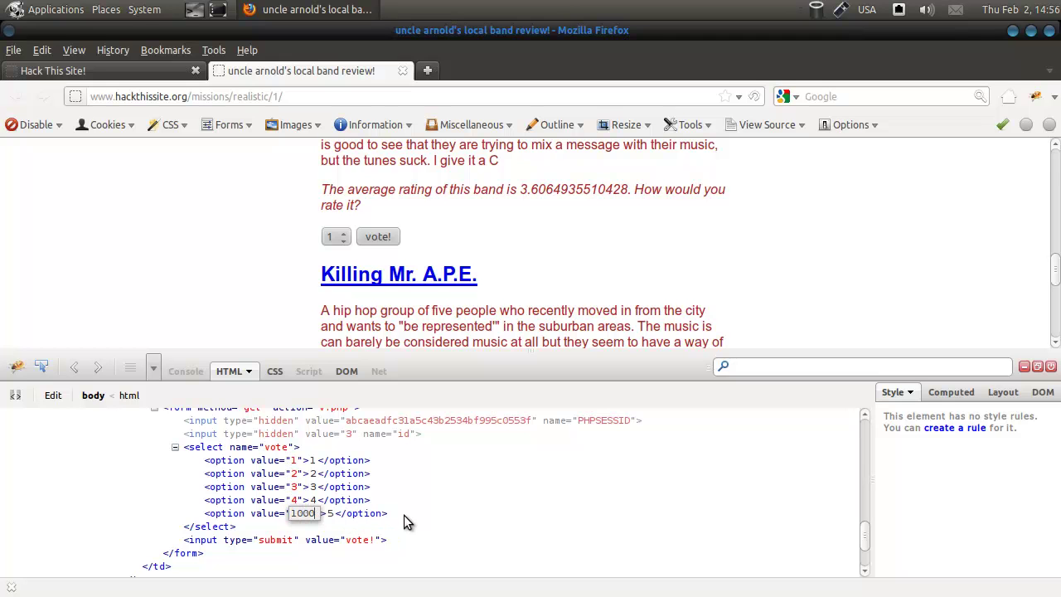
key("Return")
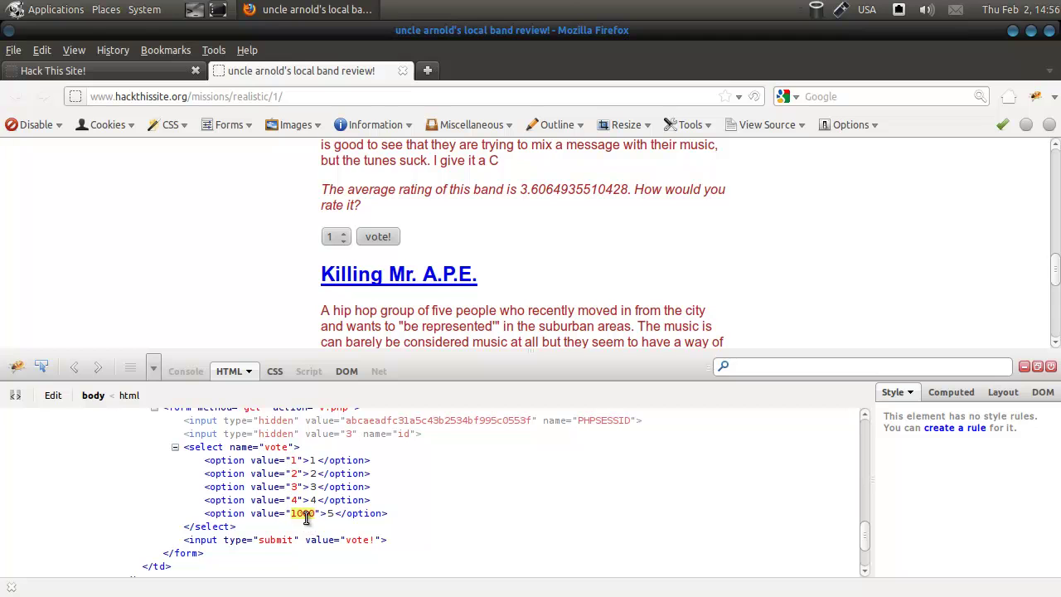
Confirm the option's value reads 1000 via Edit HTML, then return to the tree view
left_click(238, 515)
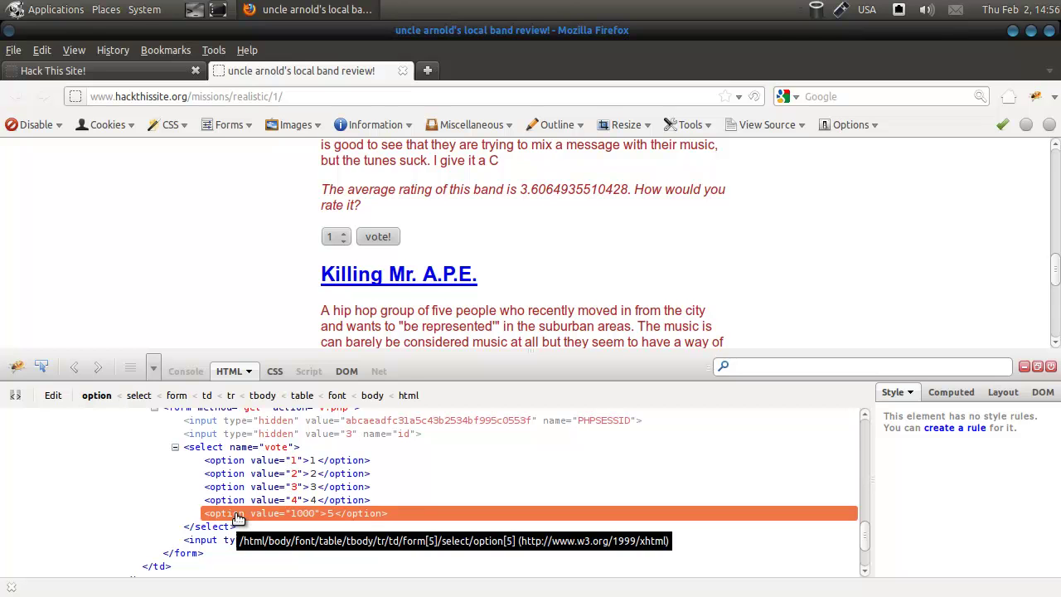
right_click(209, 511)
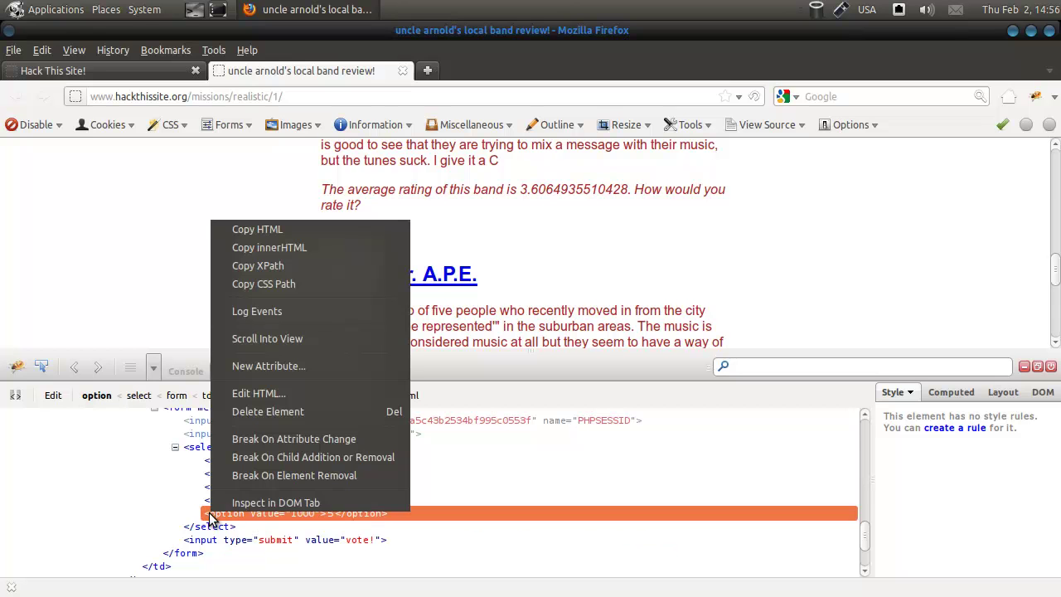
left_click(273, 393)
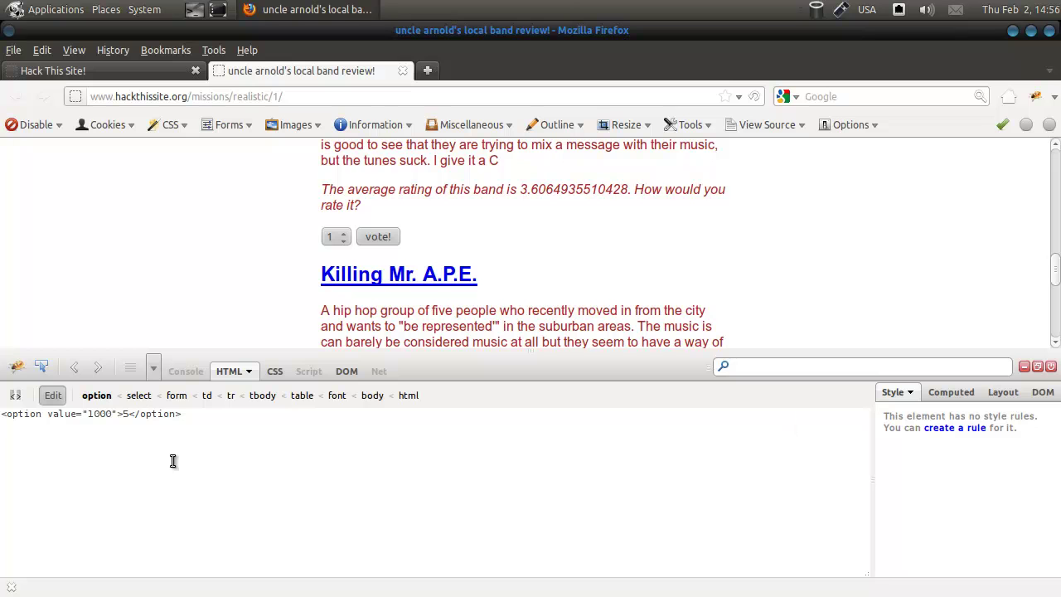
left_click(52, 395)
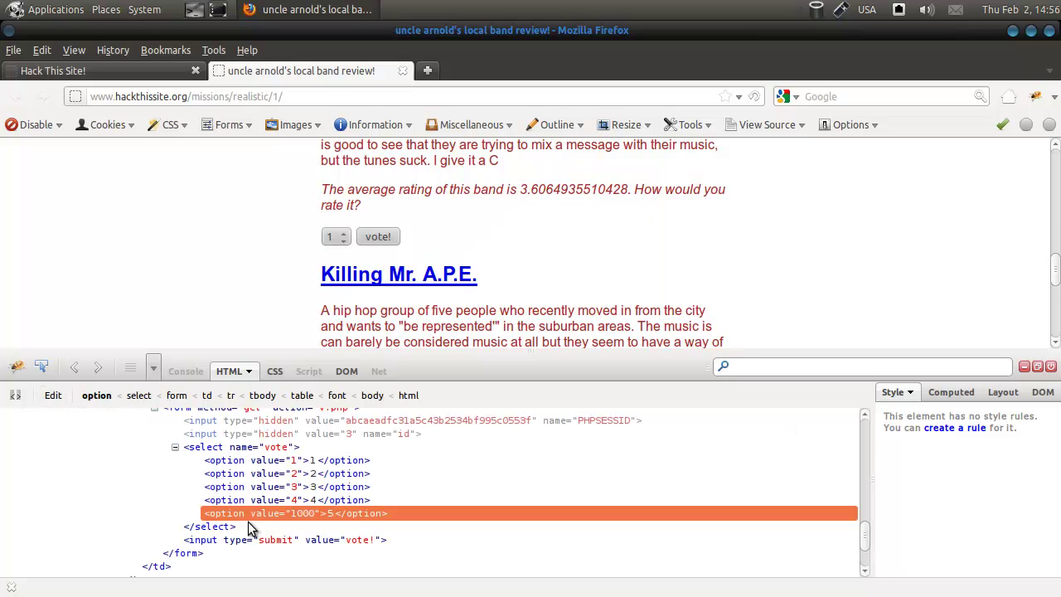
scroll(511, 291, "down", 6)
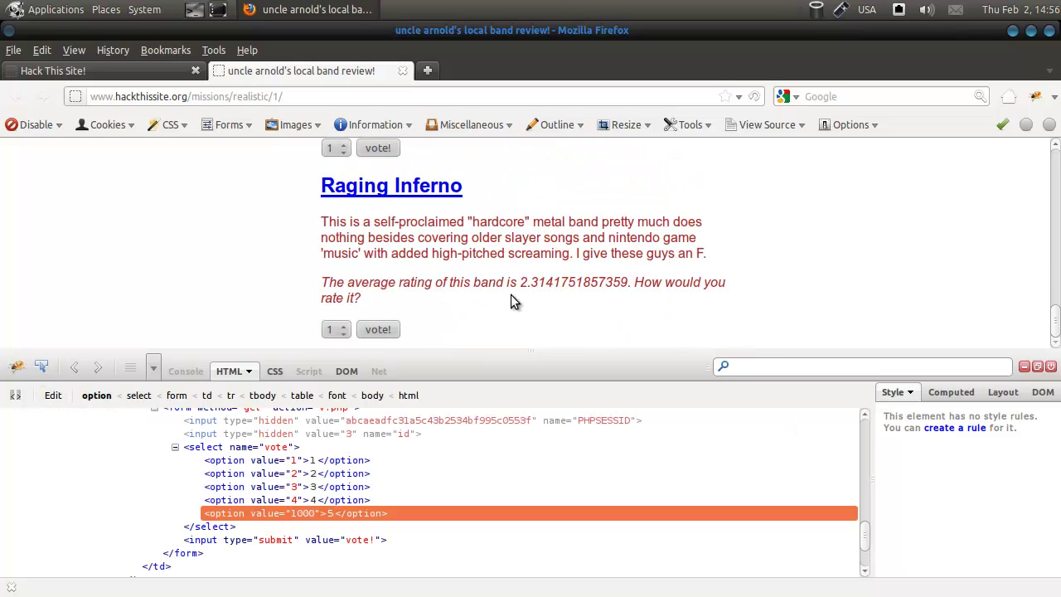
Vote 5 (now 1000) for Raging Inferno, close Firebug, and continue to realistic level 2
left_click(336, 329)
left_click(331, 400)
left_click(379, 330)
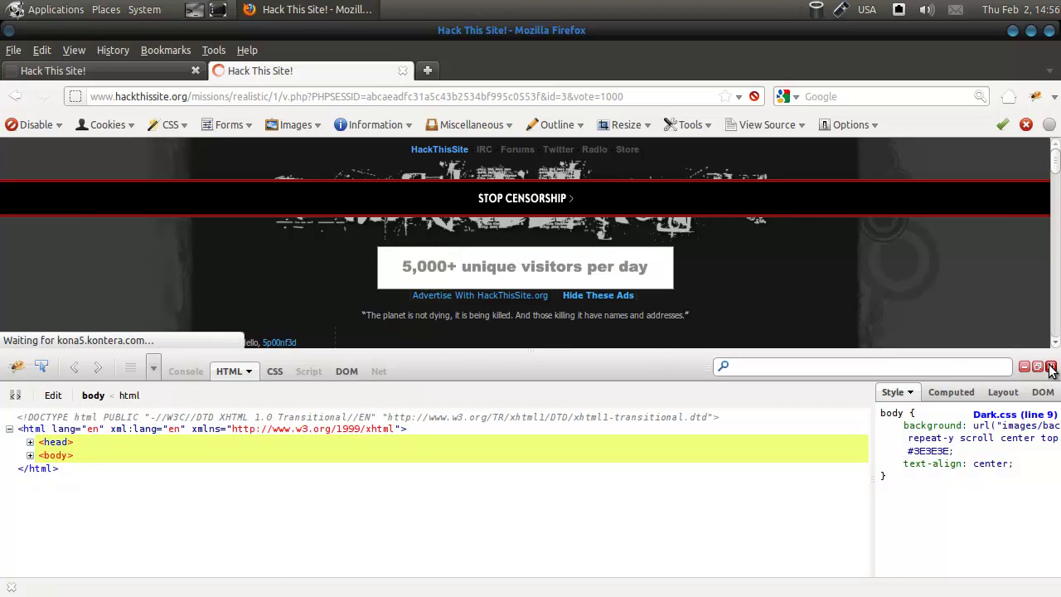
left_click(1050, 367)
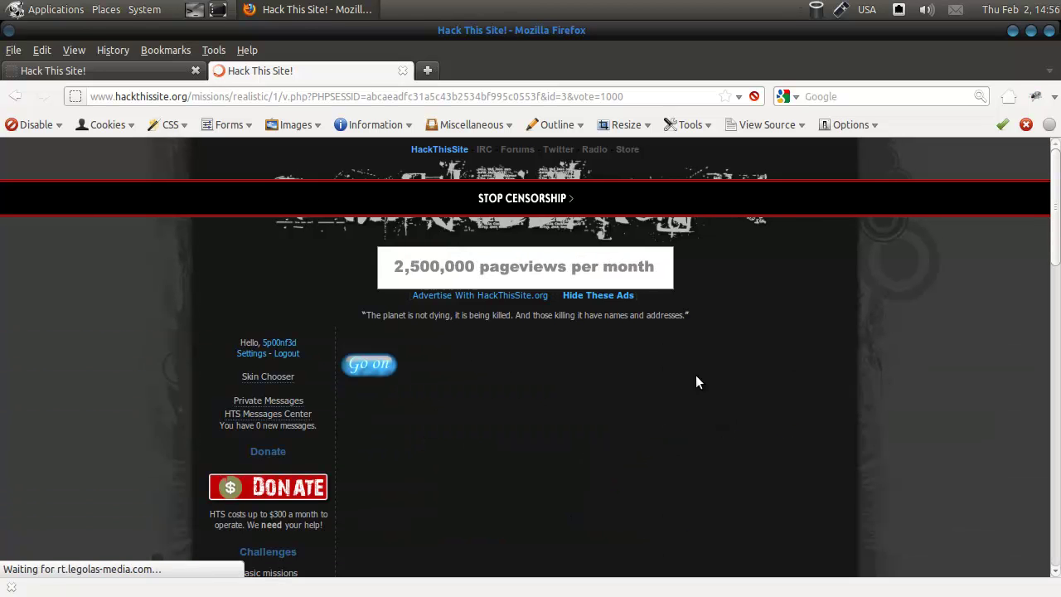
left_click(375, 368)
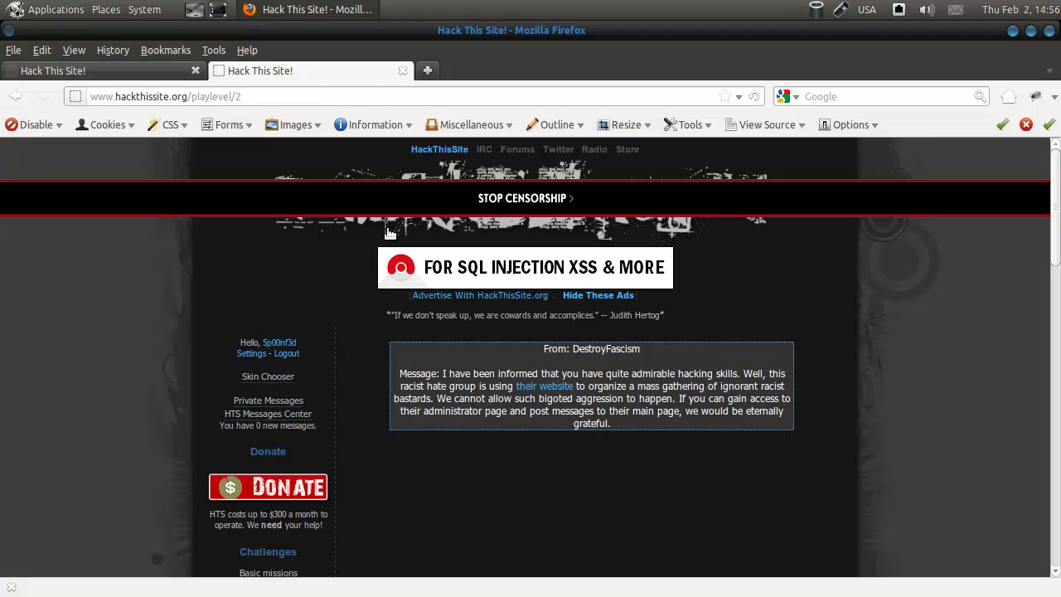
Close the first Hack This Site tab and hide the bottom add-on bar
left_click(239, 96)
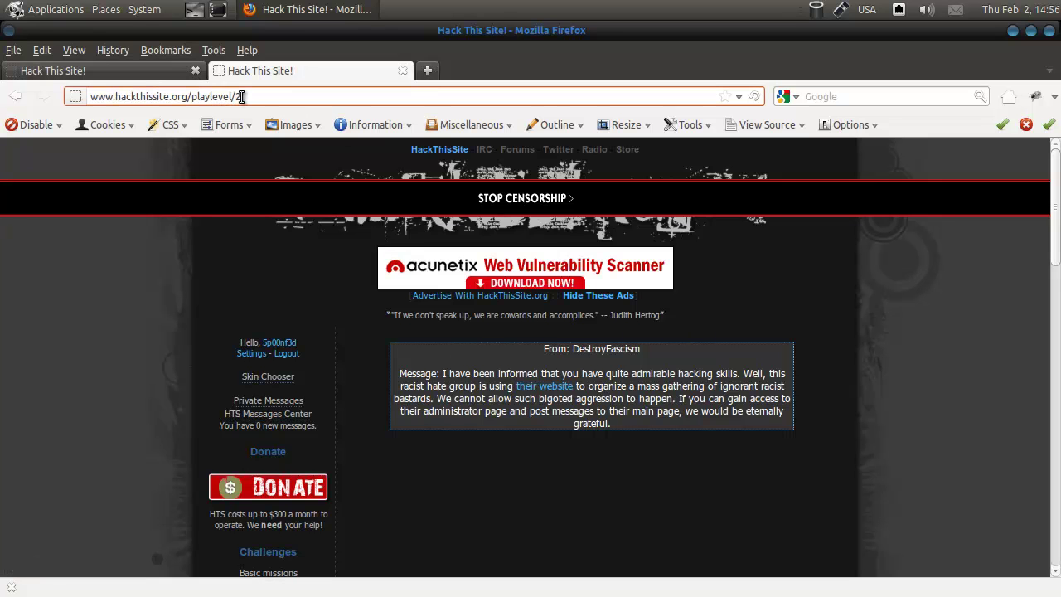
type("2")
left_click(196, 70)
left_click(523, 441)
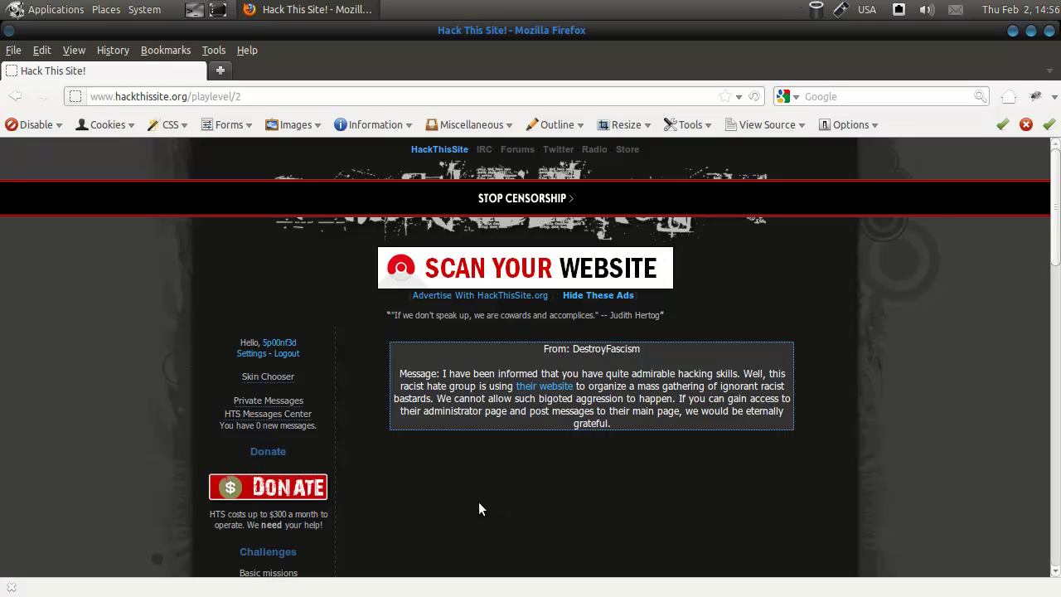
left_click(11, 589)
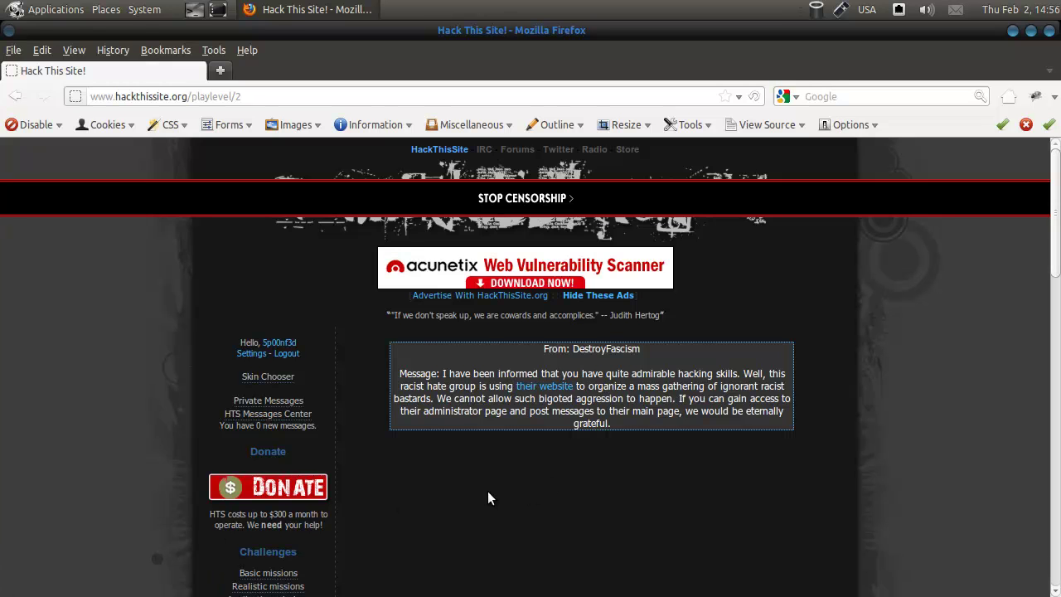